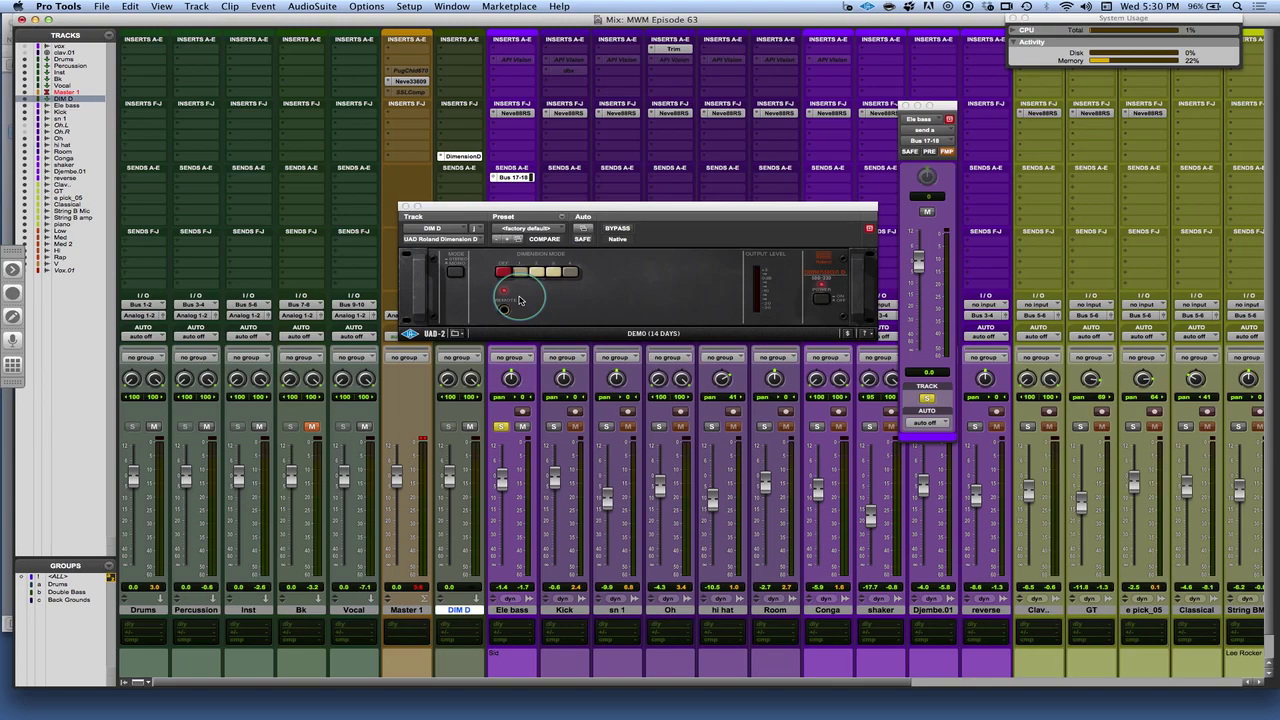
# Step: Demonstrate the Dimension D's off setting and its dimension modes 1 to 4, singly and combined, finishing on mode 1
pyautogui.click(503, 273)
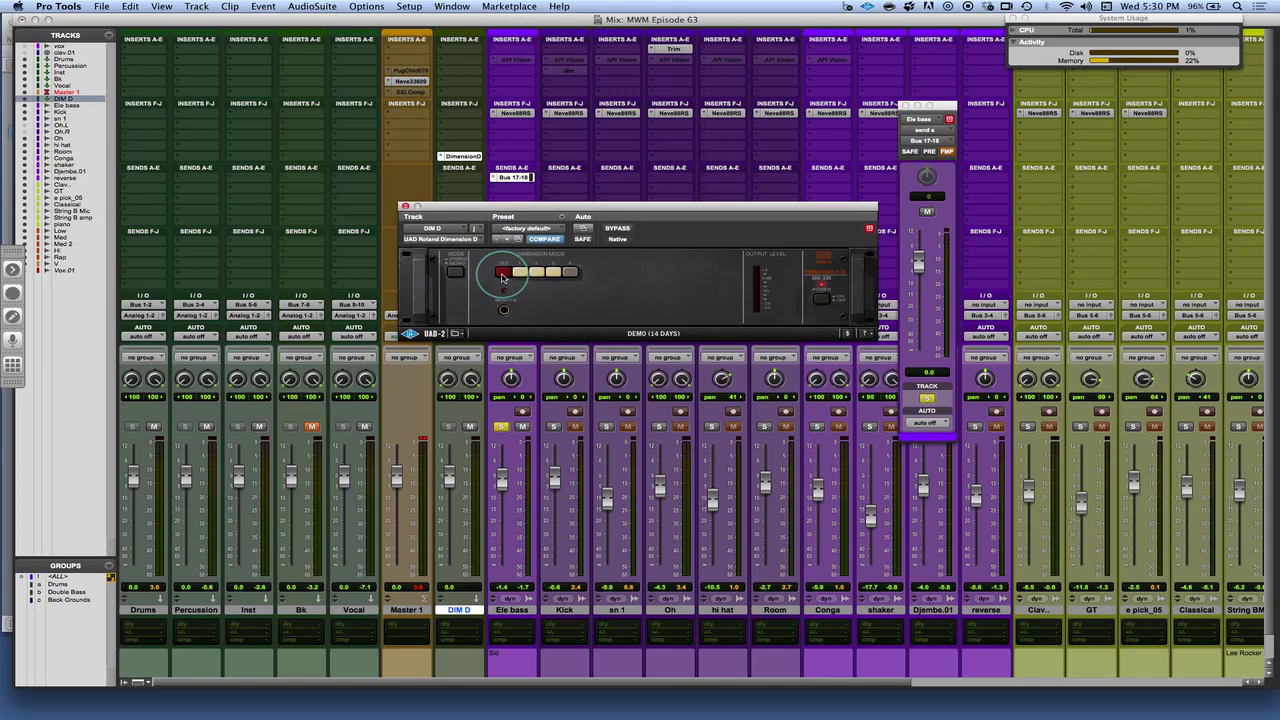
pyautogui.click(822, 299)
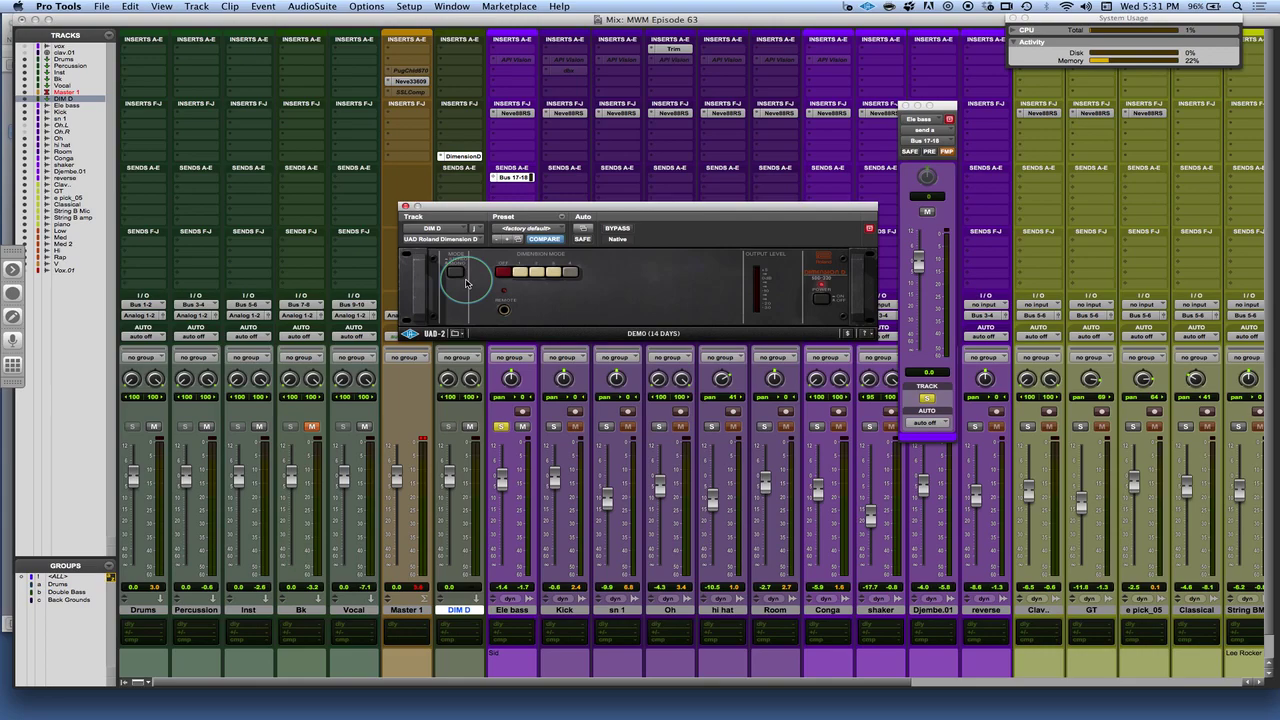
pyautogui.click(525, 274)
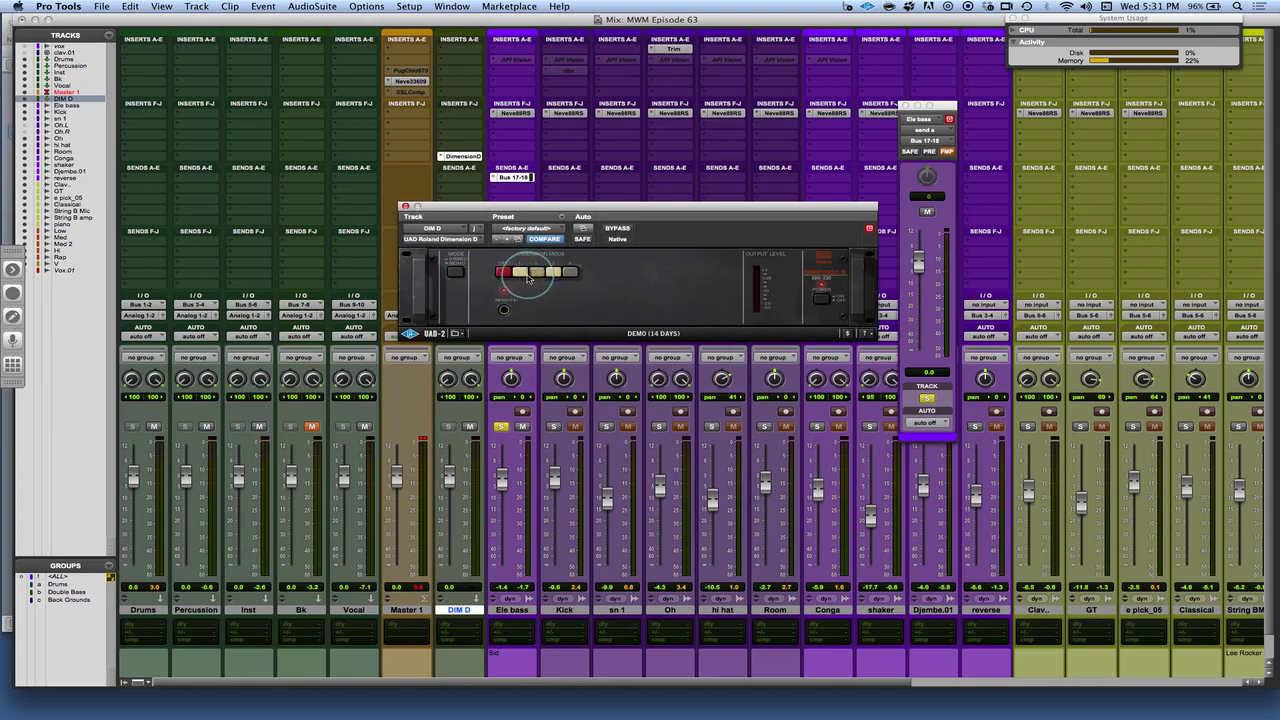
pyautogui.click(525, 276)
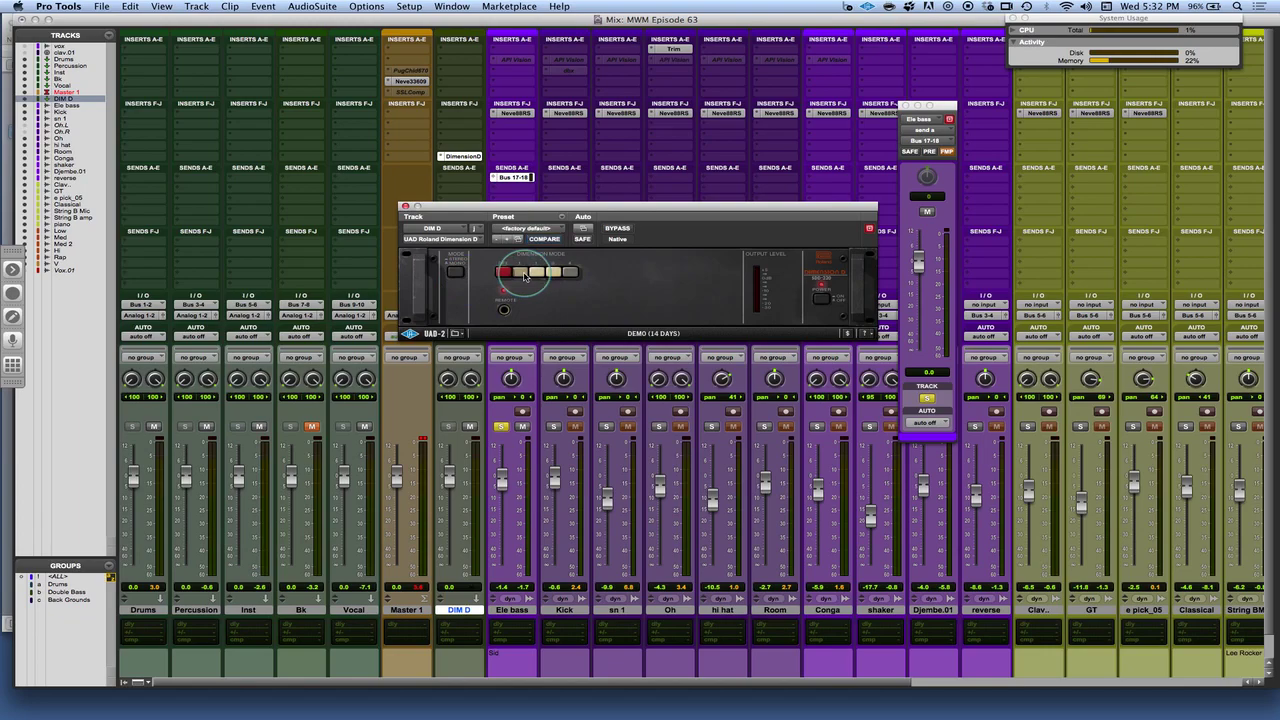
pyautogui.click(541, 271)
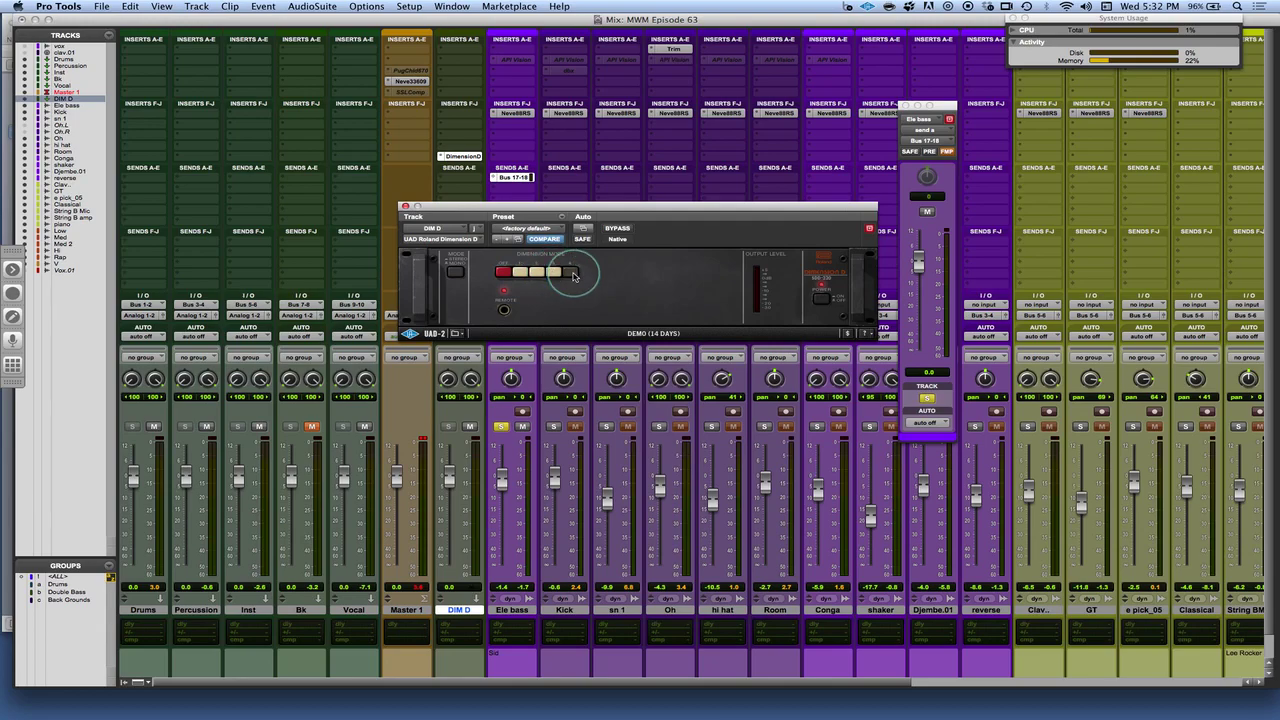
pyautogui.click(520, 273)
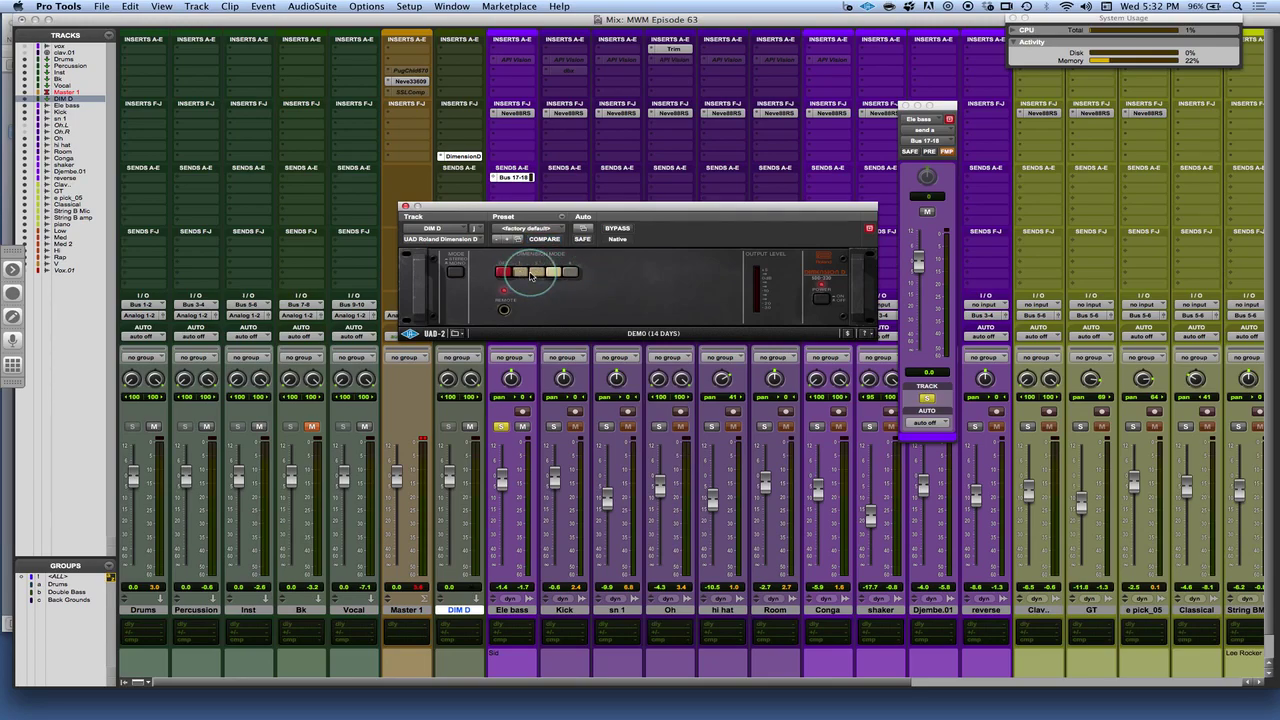
pyautogui.click(572, 274)
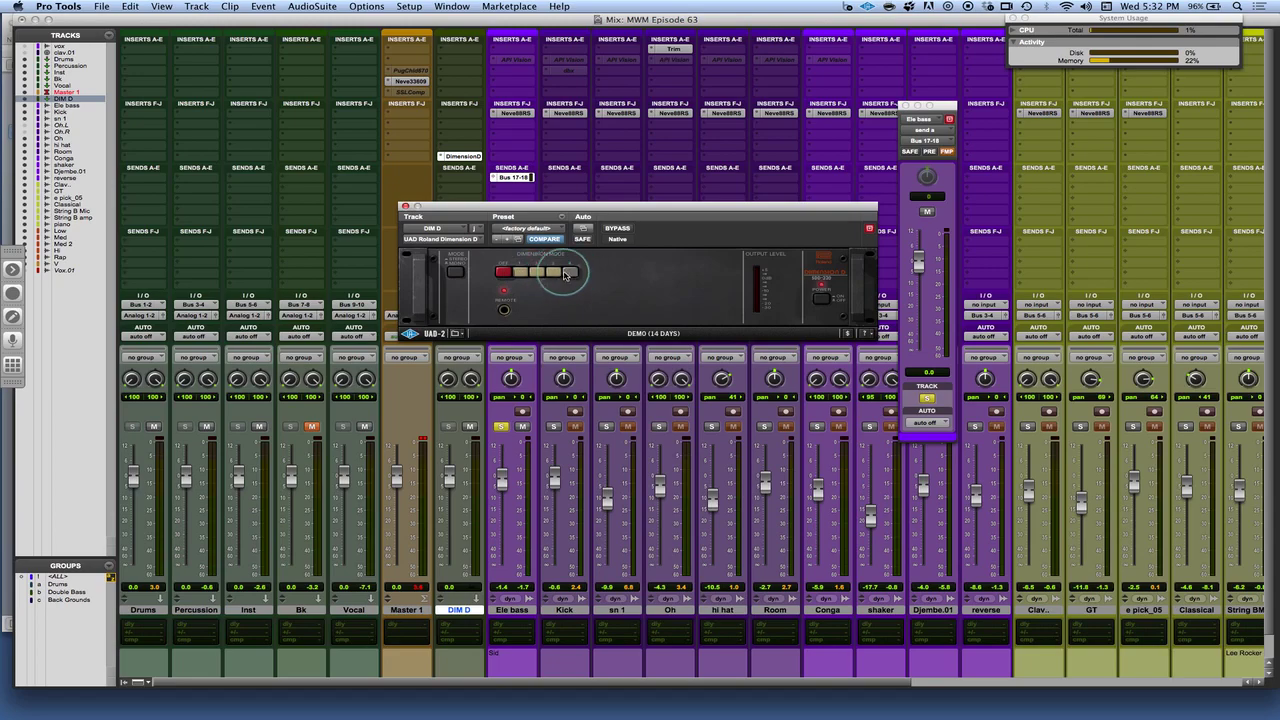
pyautogui.click(521, 273)
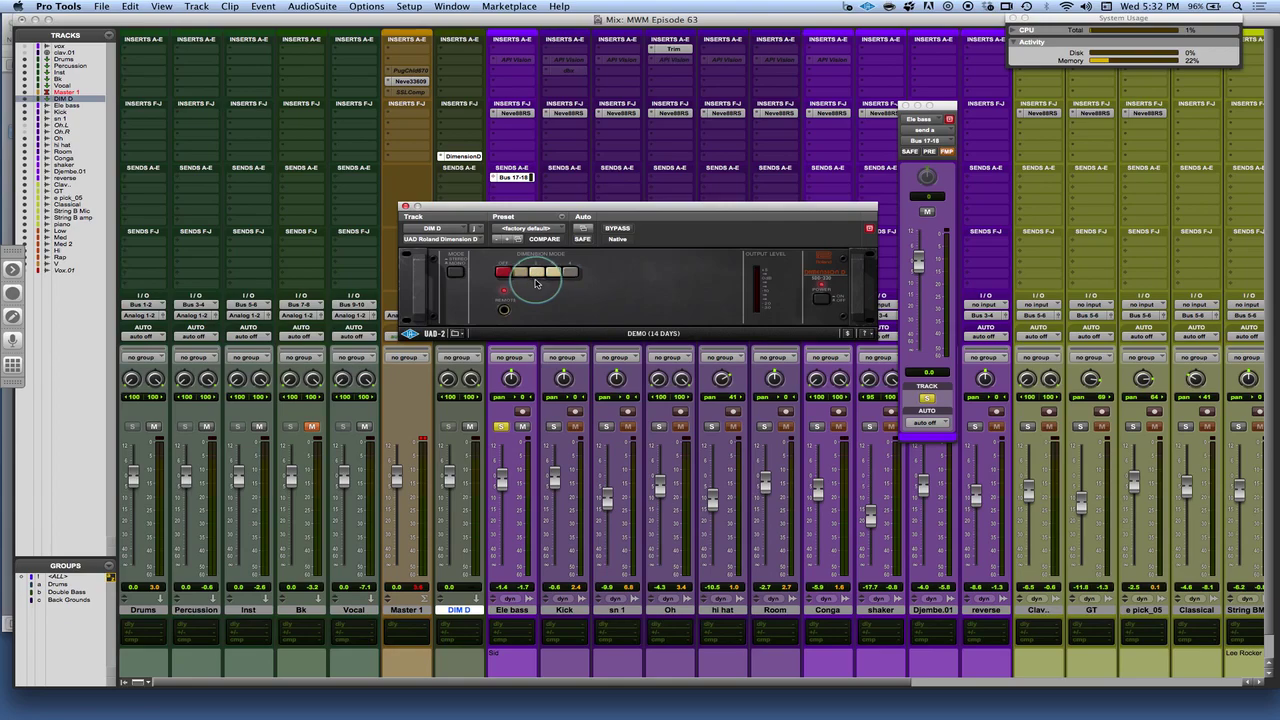
pyautogui.click(538, 273)
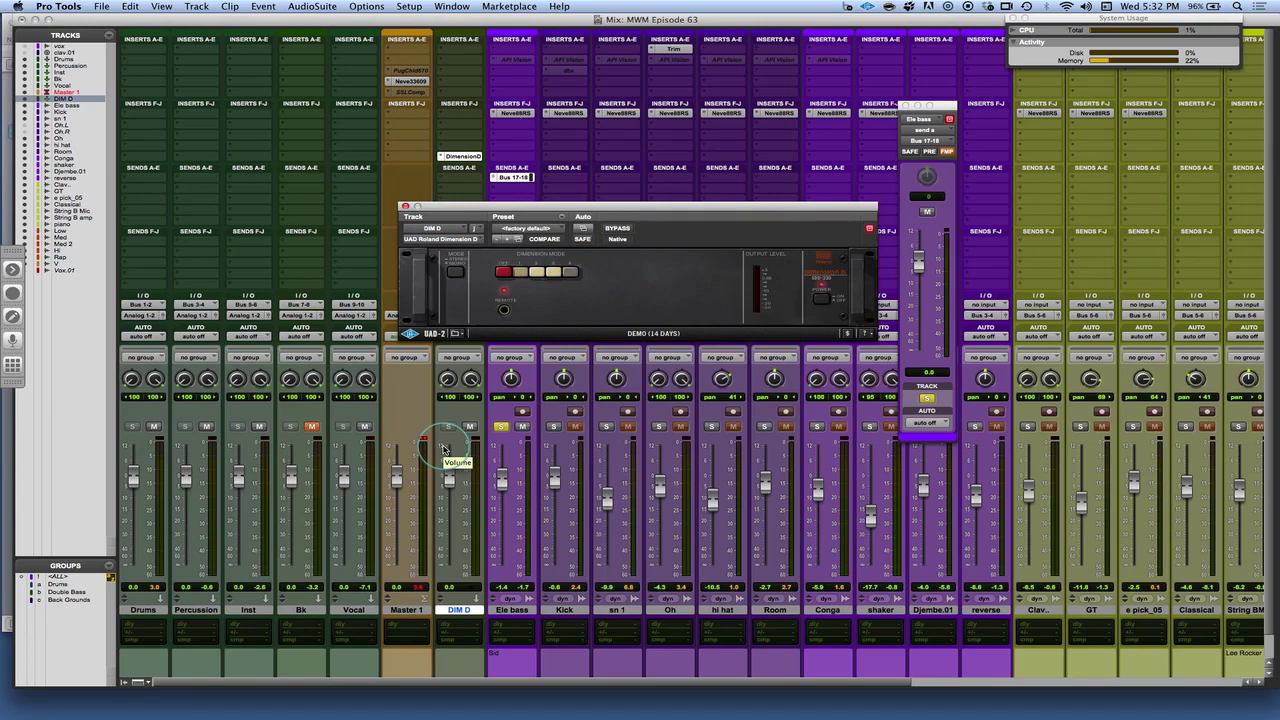
# Step: Play the mix, lower the Ele bass send on Bus 17-18 to about -7.8 dB, and compare with DIM D muted
pyautogui.press('space')
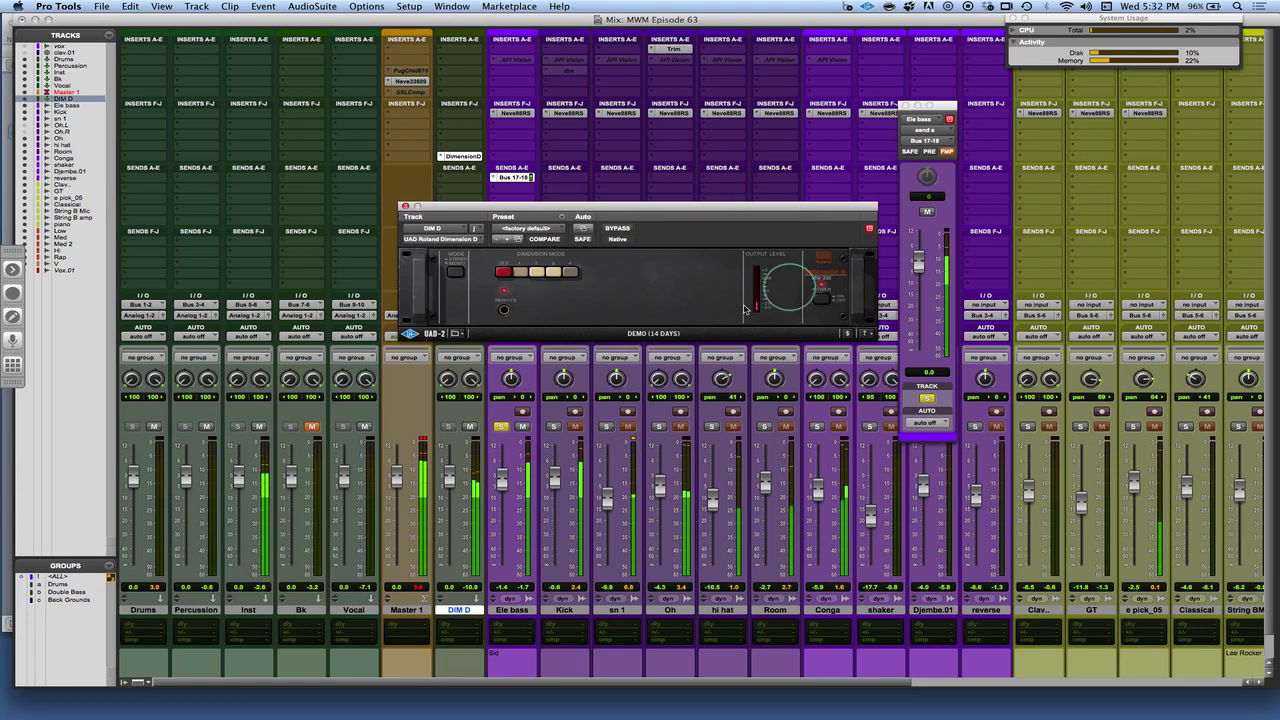
pyautogui.moveTo(927, 274); pyautogui.dragTo(927, 286)
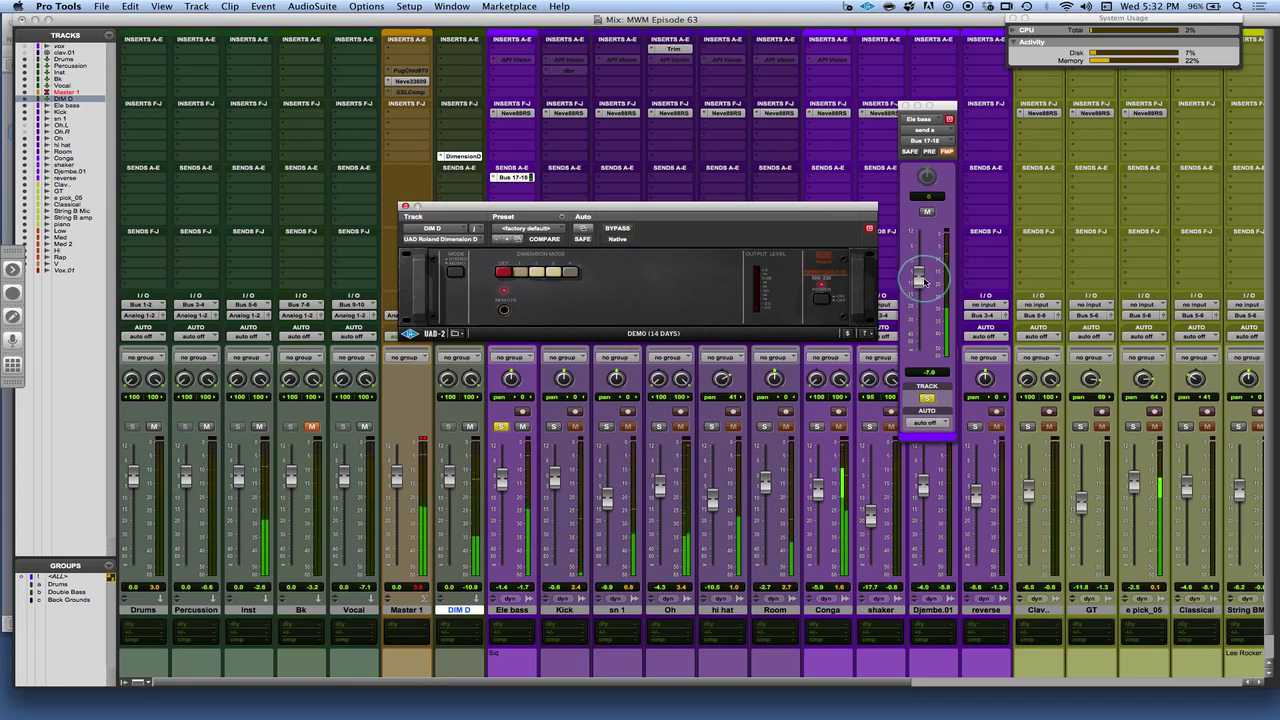
pyautogui.click(470, 427)
pyautogui.click(469, 427)
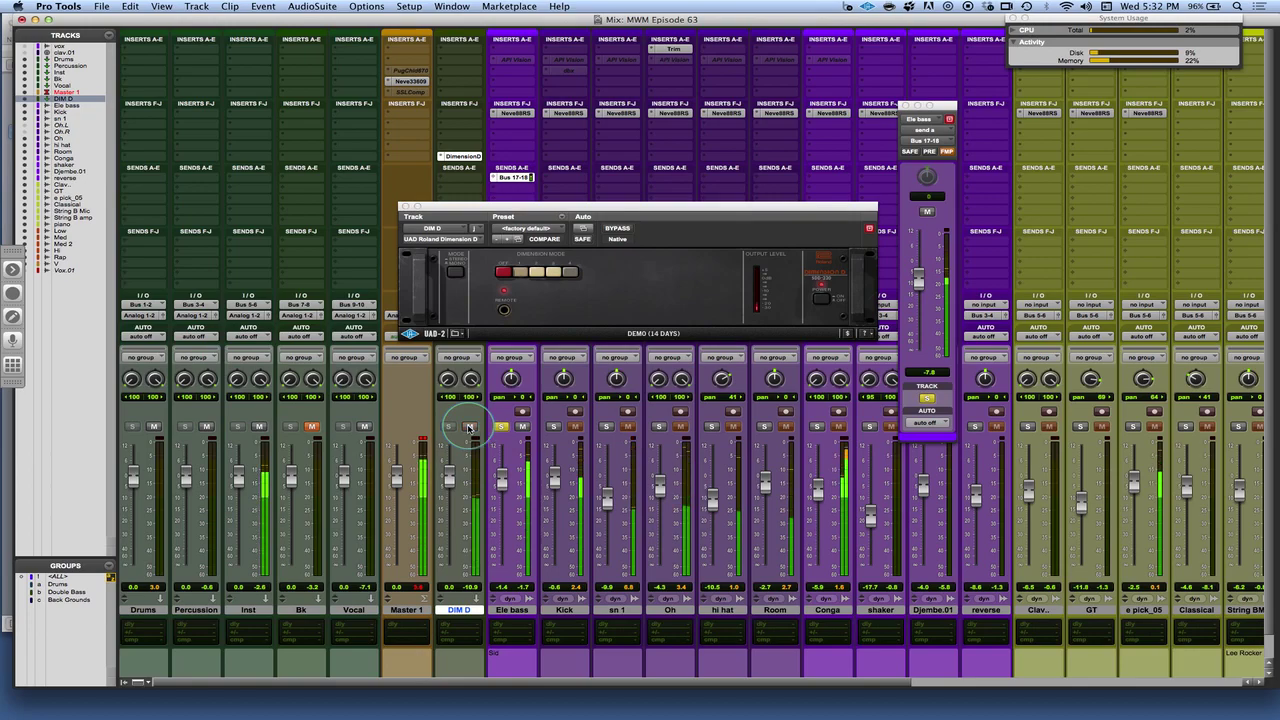
# Step: Set the Ele bass send level to about -13.1 dB and check the bass with the DIM D return muted
pyautogui.moveTo(918, 282); pyautogui.dragTo(920, 304)
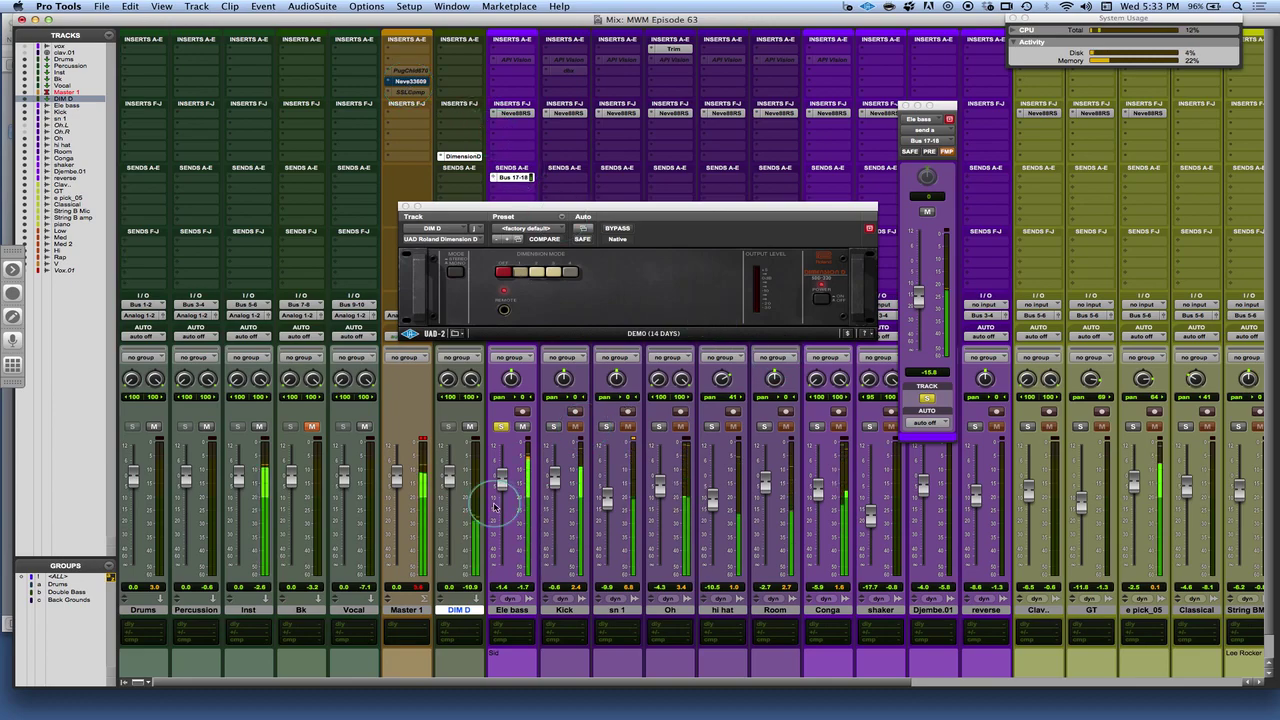
pyautogui.moveTo(920, 298); pyautogui.dragTo(919, 286)
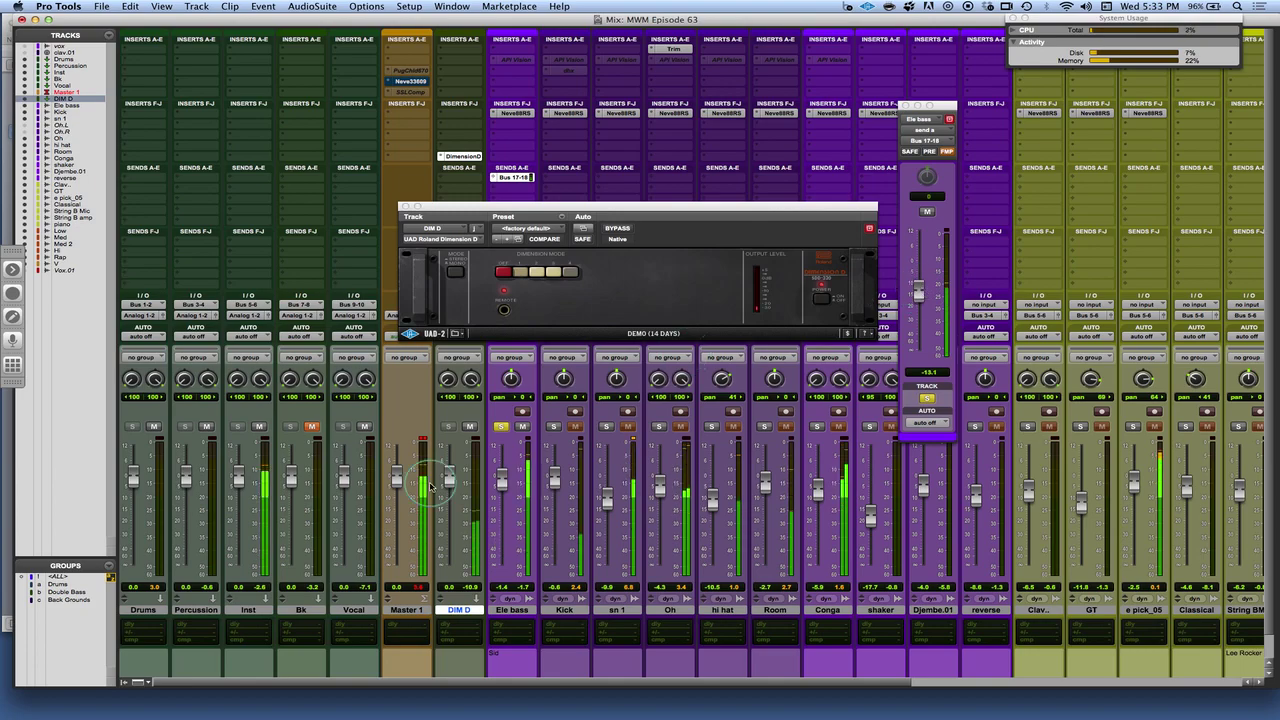
pyautogui.click(471, 427)
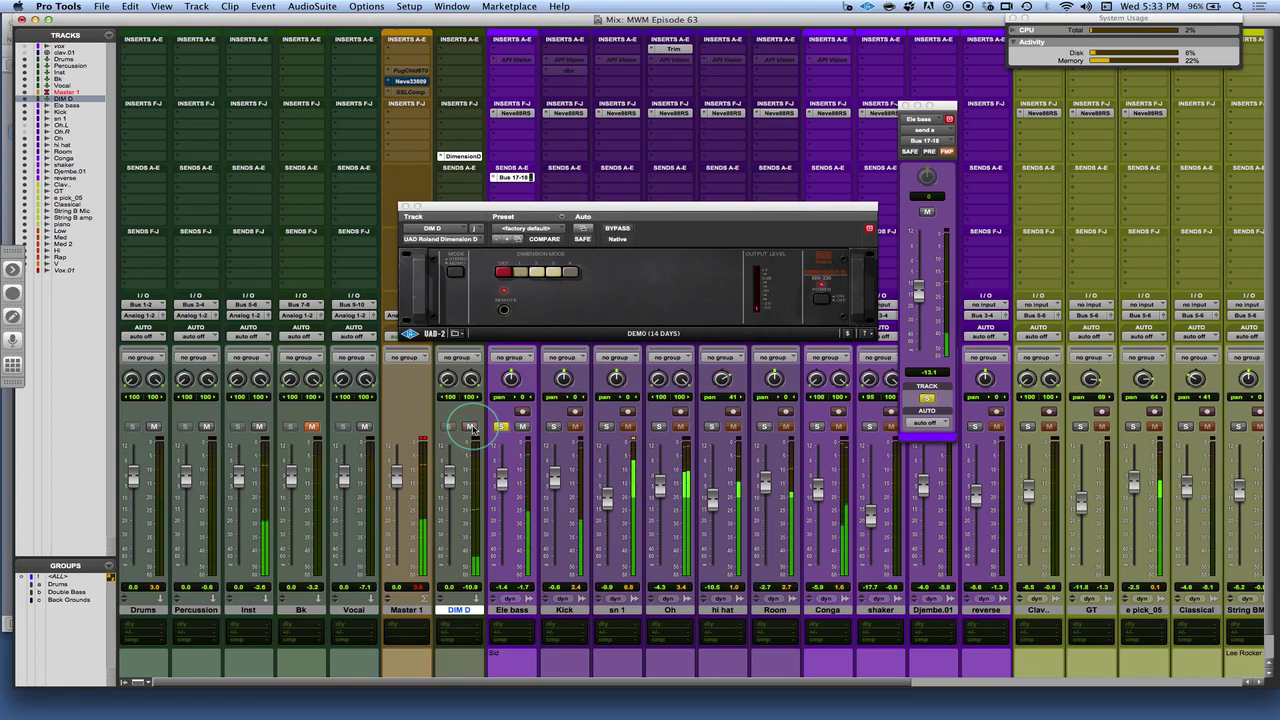
# Step: Audition dimension modes 2, 3 and 4 in turn on the bass, ending with the effect off
pyautogui.click(537, 272)
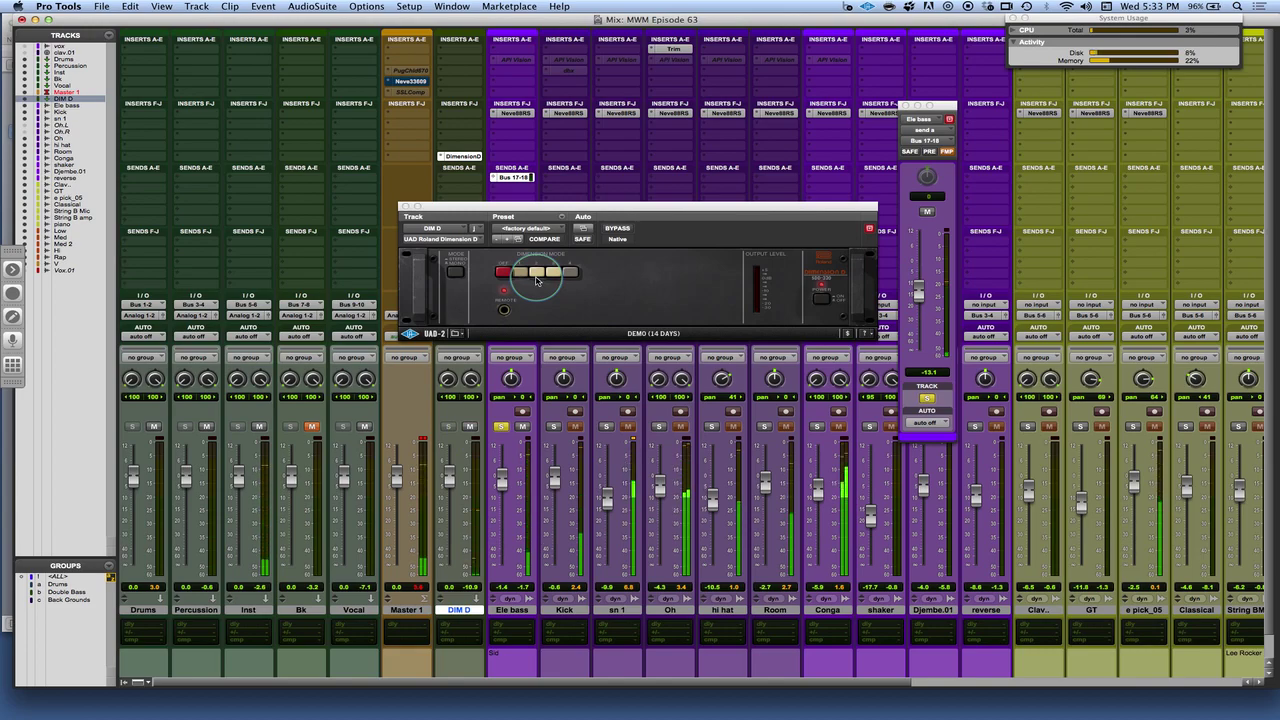
pyautogui.click(537, 272)
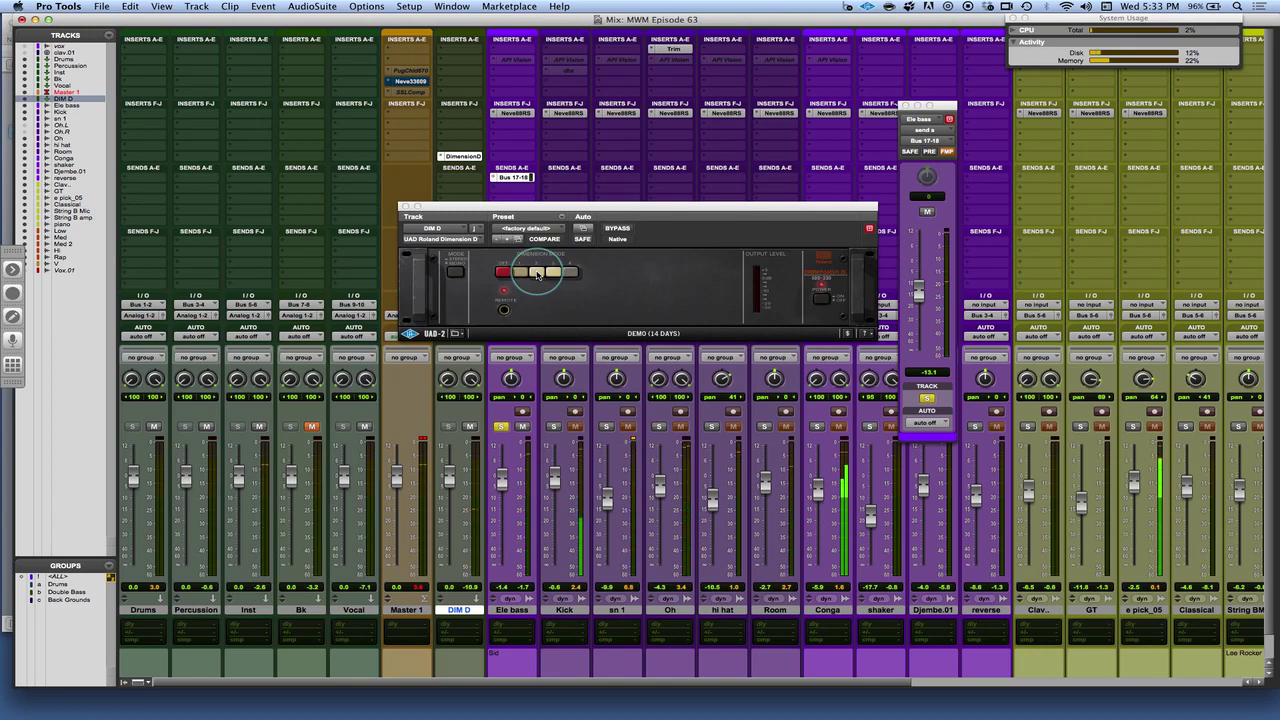
pyautogui.click(538, 273)
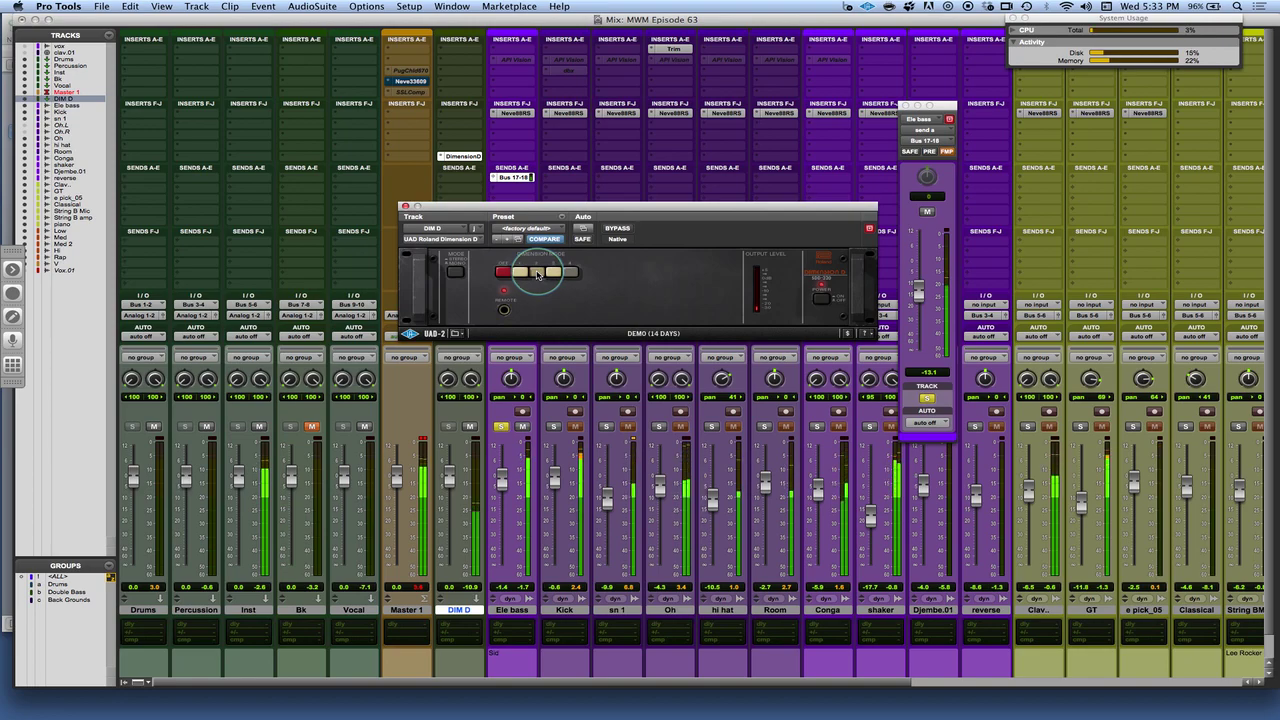
pyautogui.click(553, 272)
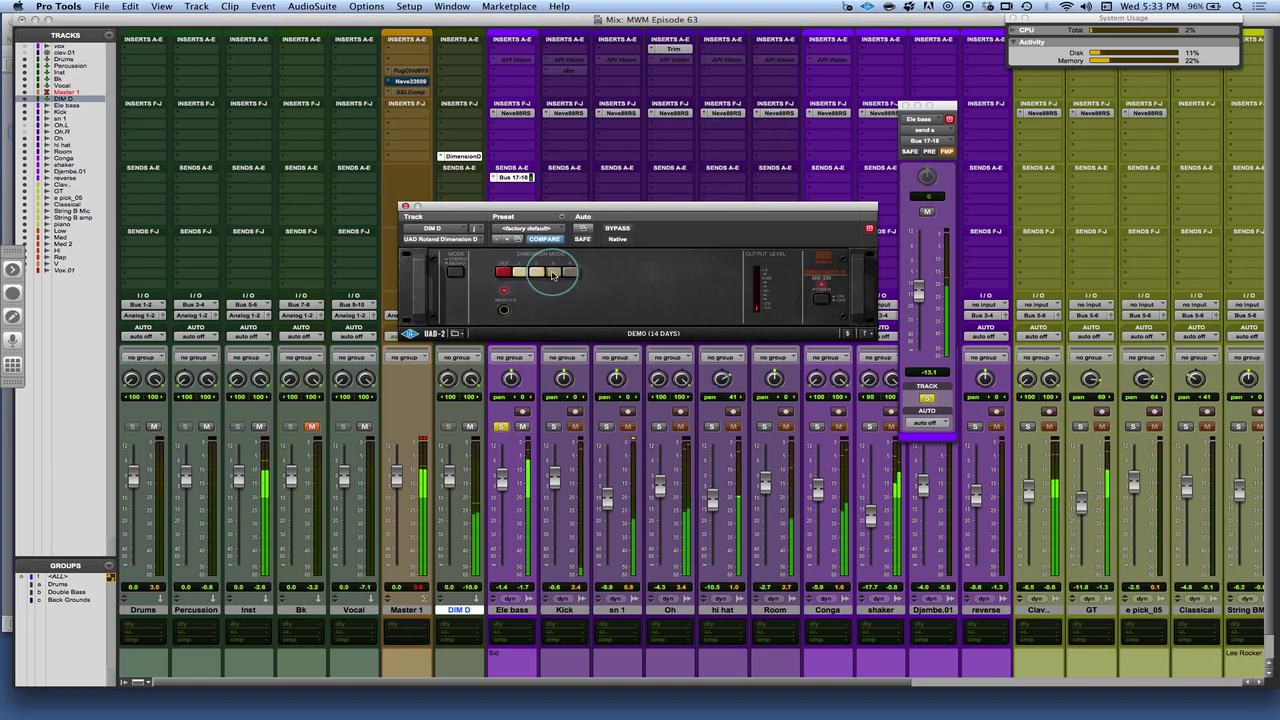
pyautogui.click(572, 273)
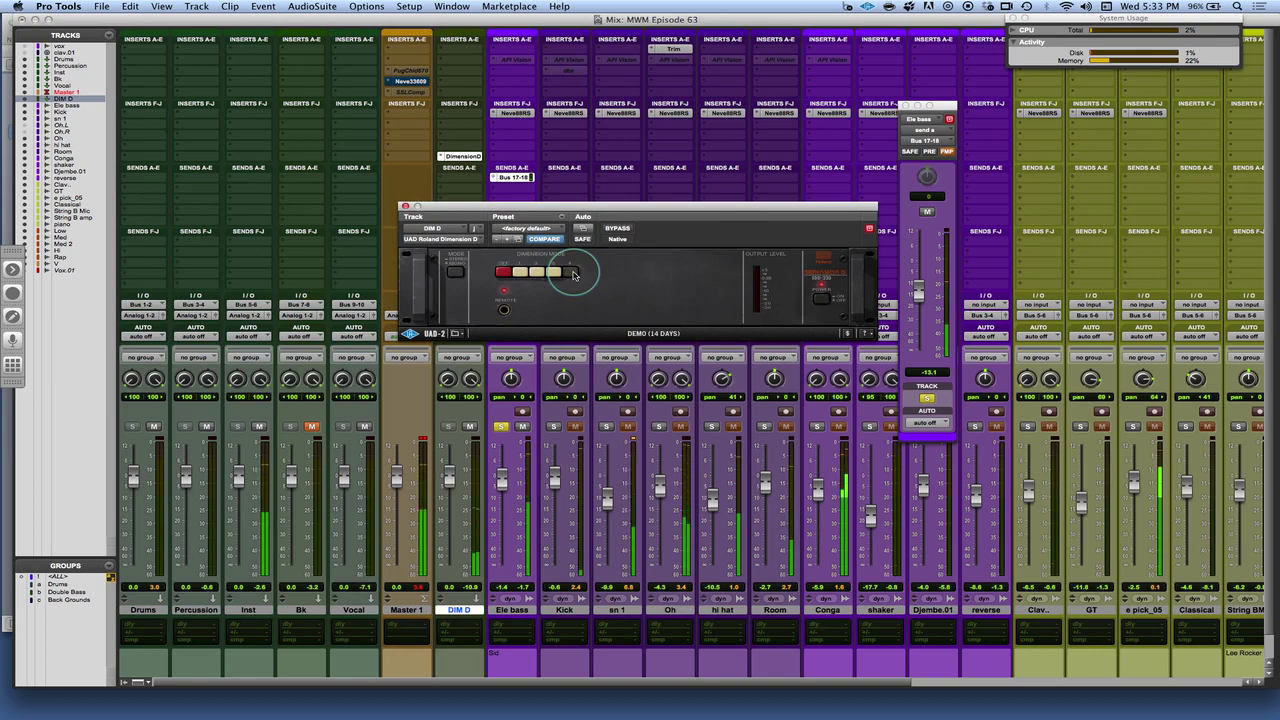
pyautogui.click(504, 272)
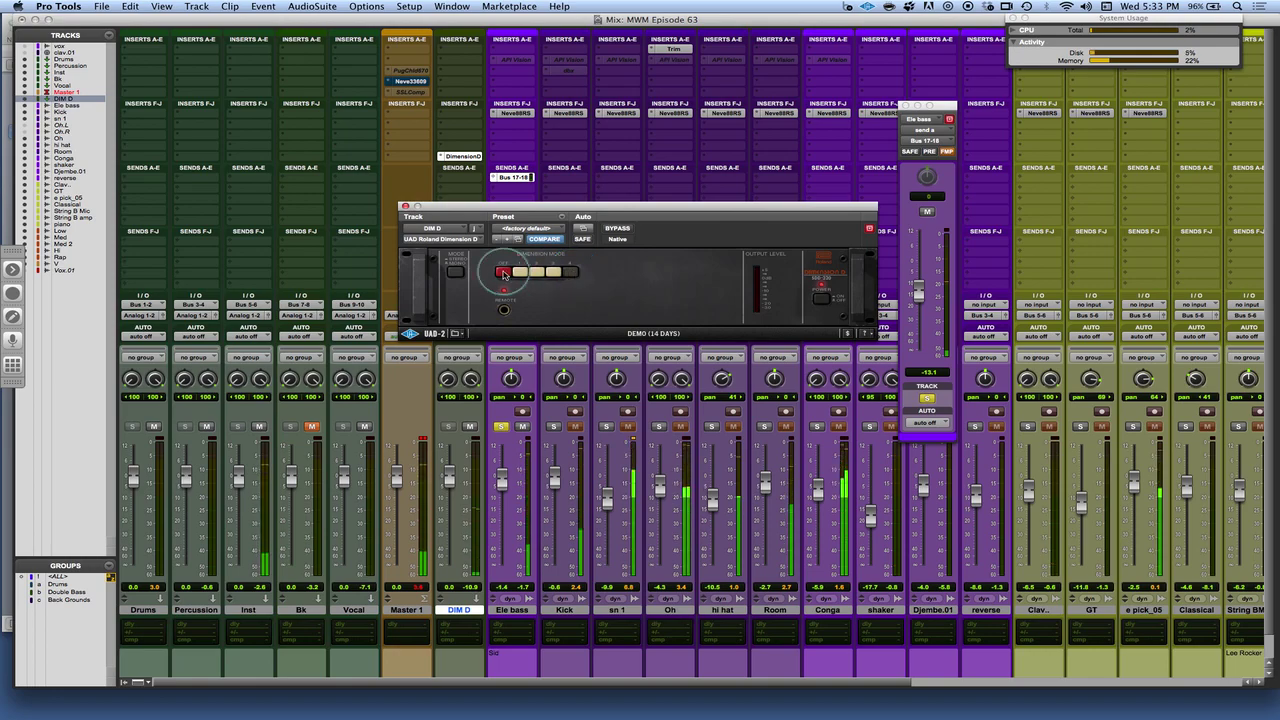
# Step: Audition the dimension modes in descending order on the playing bass, from mode 3 through 2 to 1
pyautogui.click(553, 273)
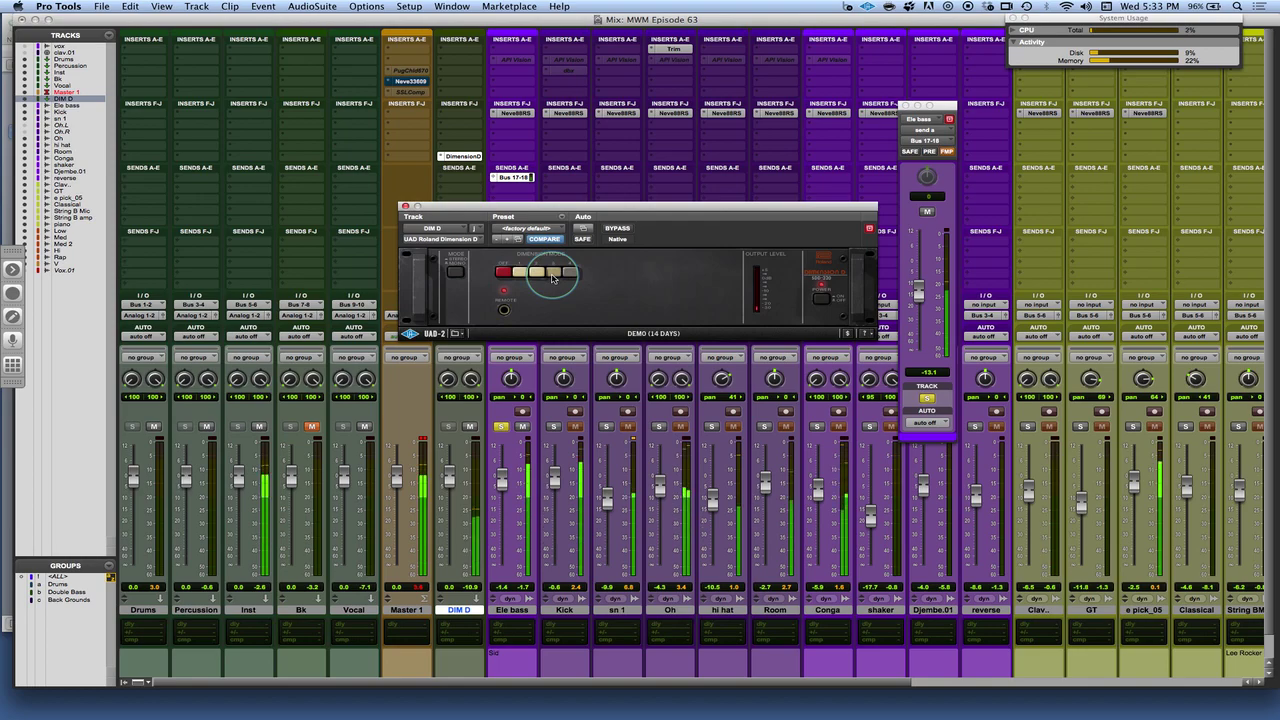
pyautogui.click(537, 272)
pyautogui.click(519, 272)
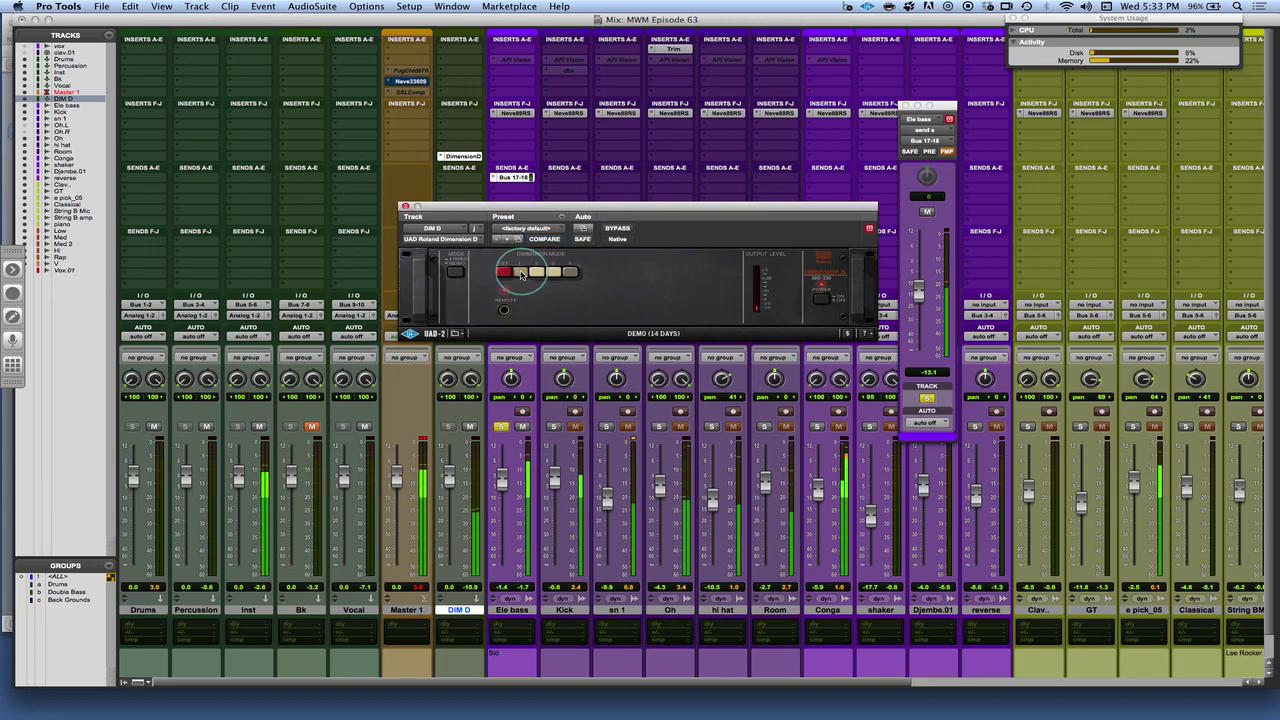
# Step: Audition combined dimension modes 1+2, 1+2+3 and 2+4 on the bass, and settle on mode 2 alone
pyautogui.click(537, 272)
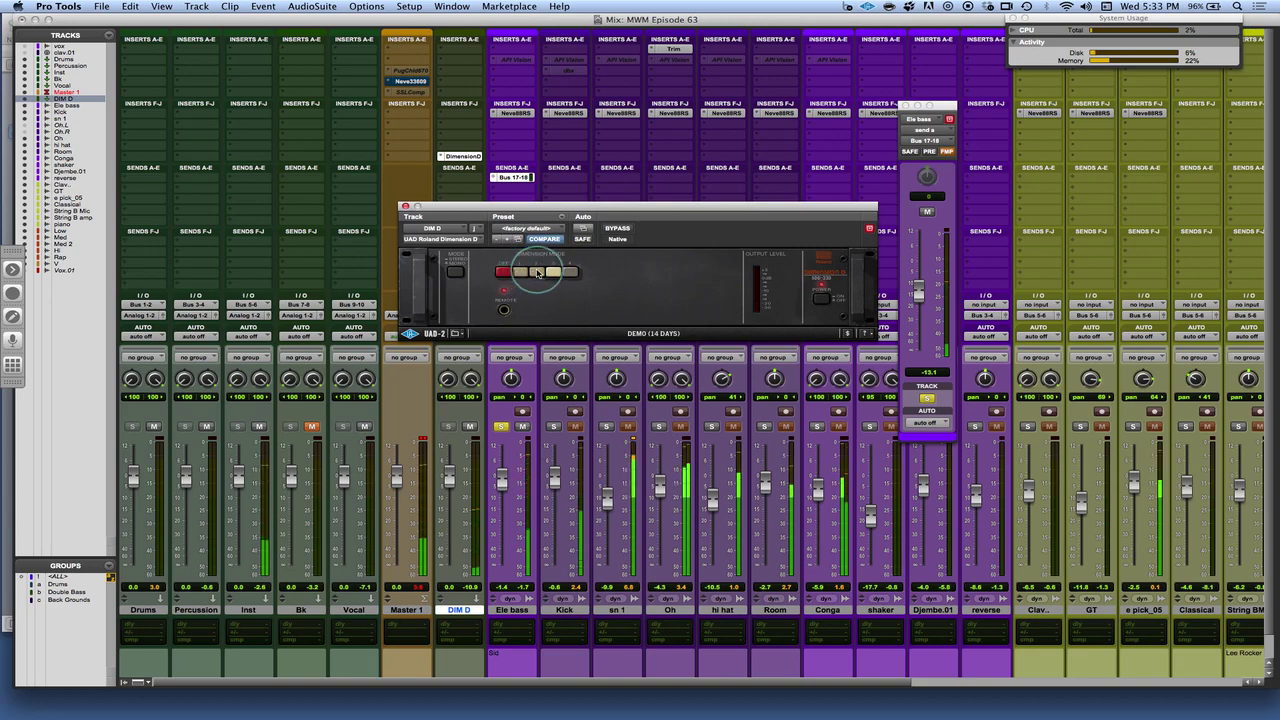
pyautogui.click(555, 273)
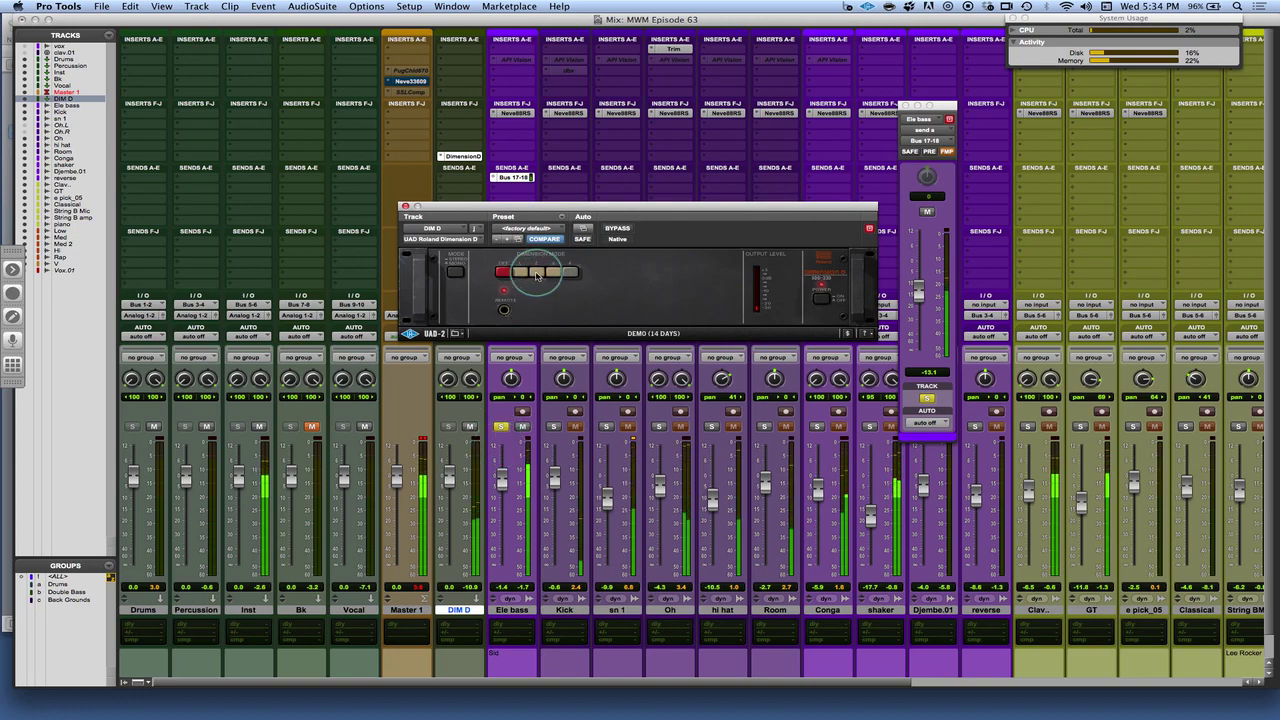
pyautogui.click(521, 272)
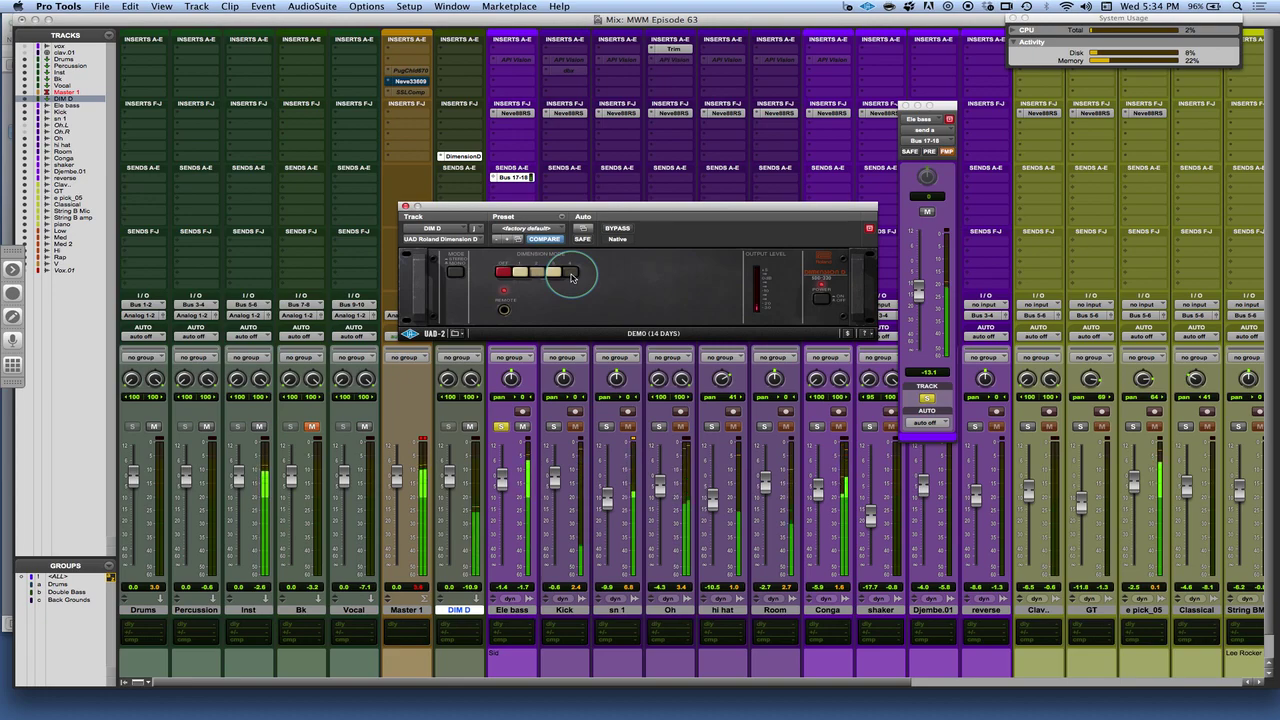
pyautogui.click(541, 274)
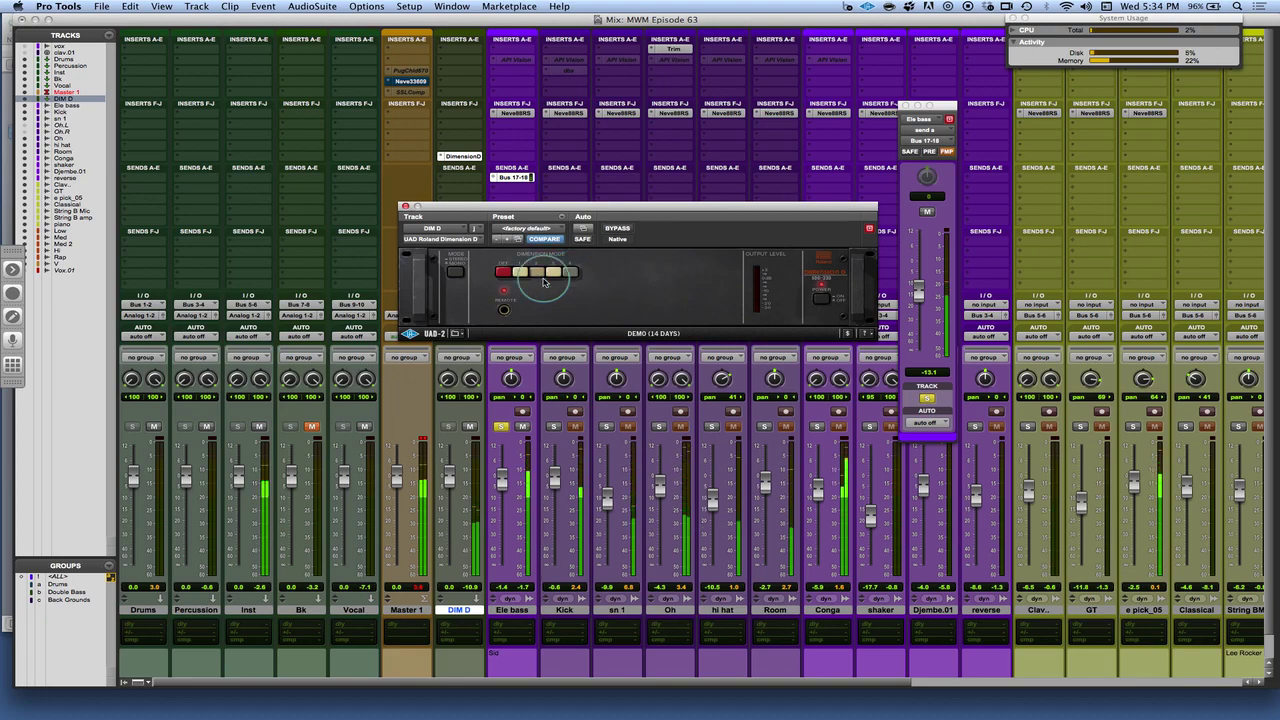
# Step: Lower the Ele bass send to about -13.7 dB and save the session
pyautogui.click(523, 428)
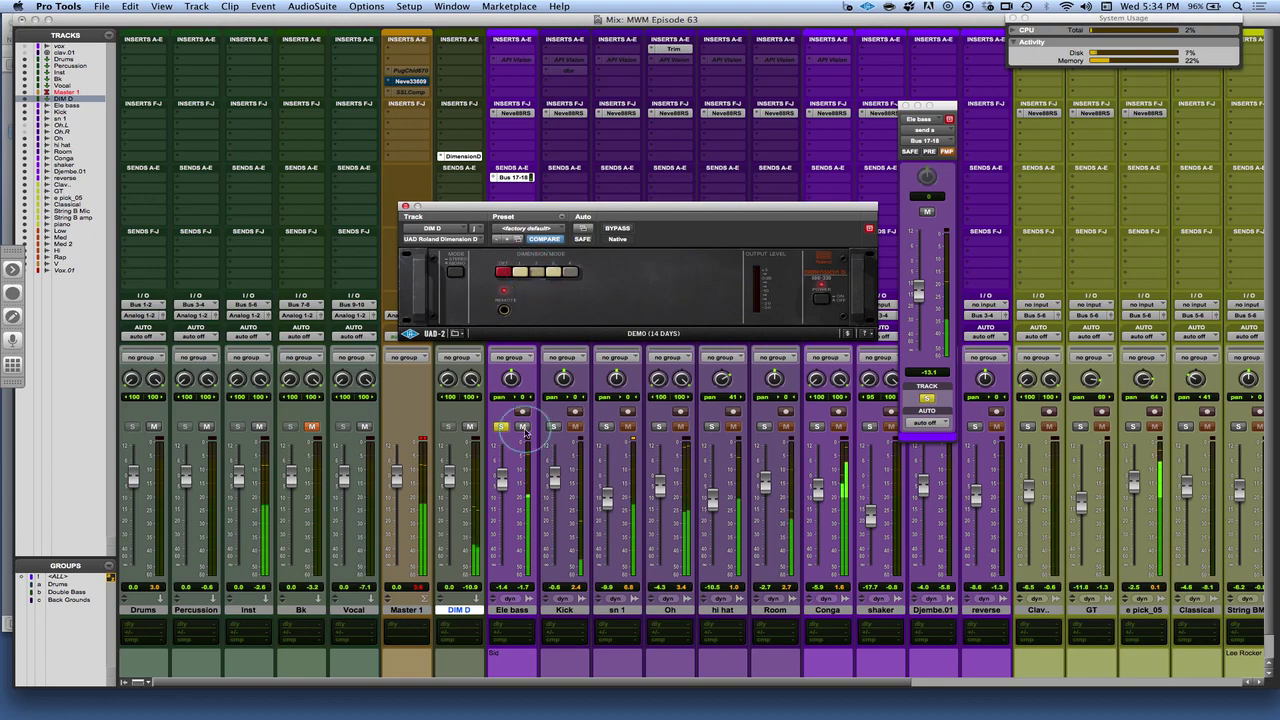
pyautogui.click(502, 430)
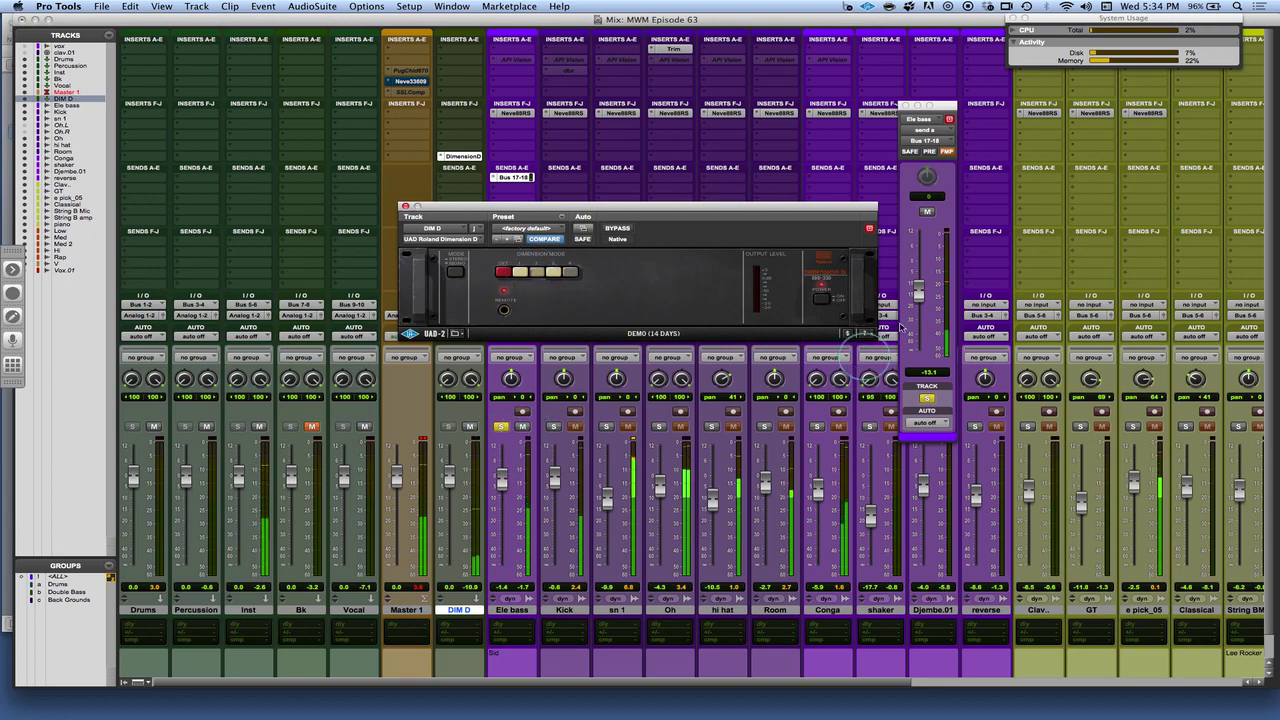
pyautogui.moveTo(918, 291); pyautogui.dragTo(917, 296)
pyautogui.click(702, 313)
pyautogui.press('super+s')
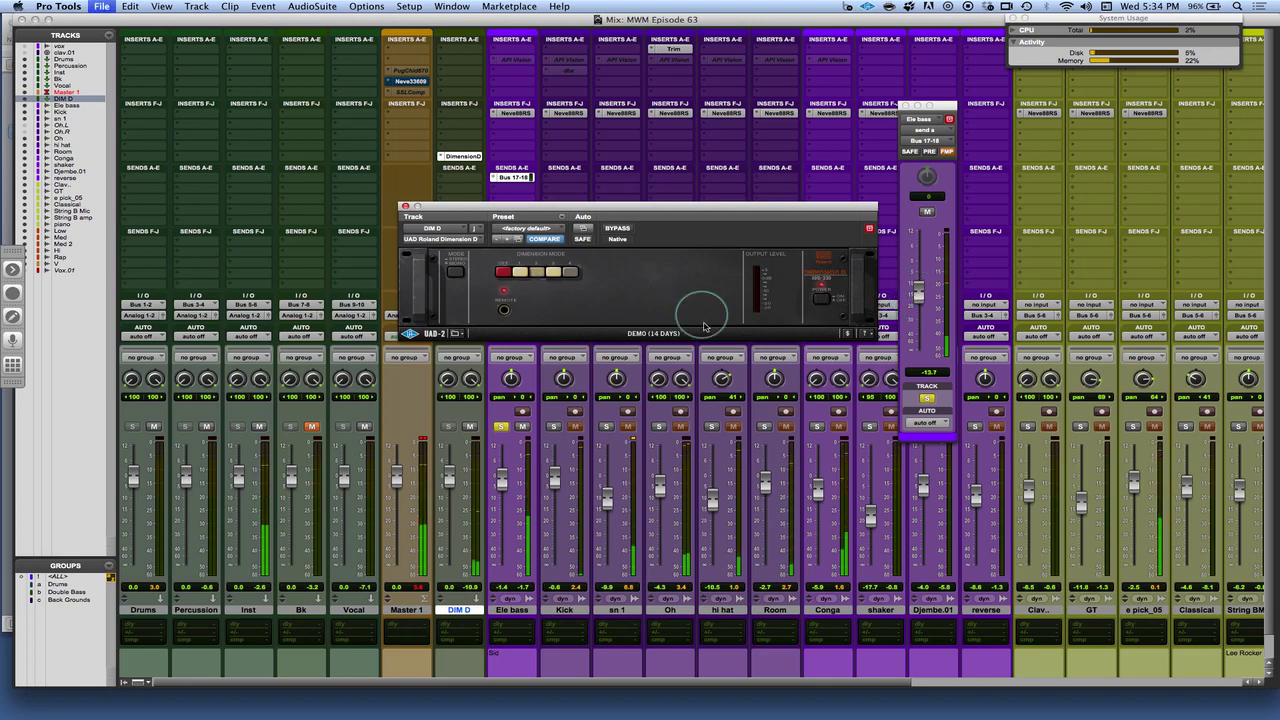
# Step: Reposition the Dimension D plug-in window lower over the mixer and bring the vocal tracks into view
pyautogui.click(522, 208)
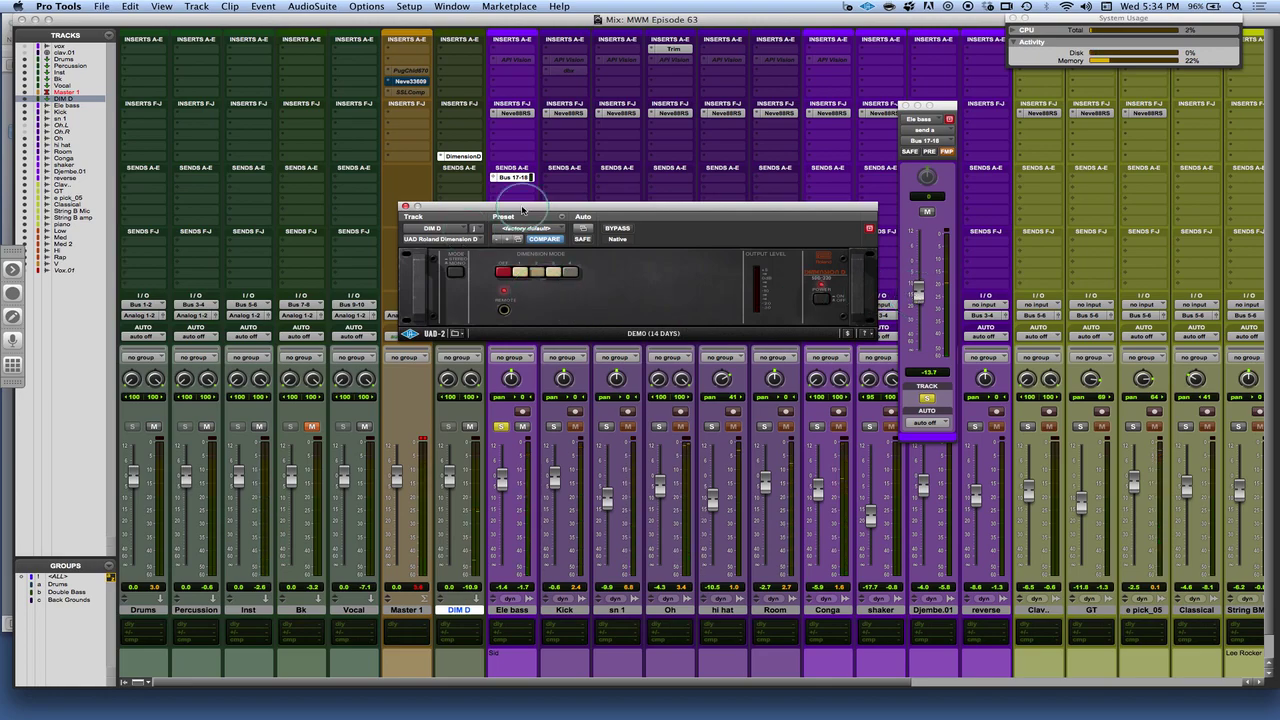
pyautogui.moveTo(522, 208); pyautogui.dragTo(540, 211)
pyautogui.click(505, 175)
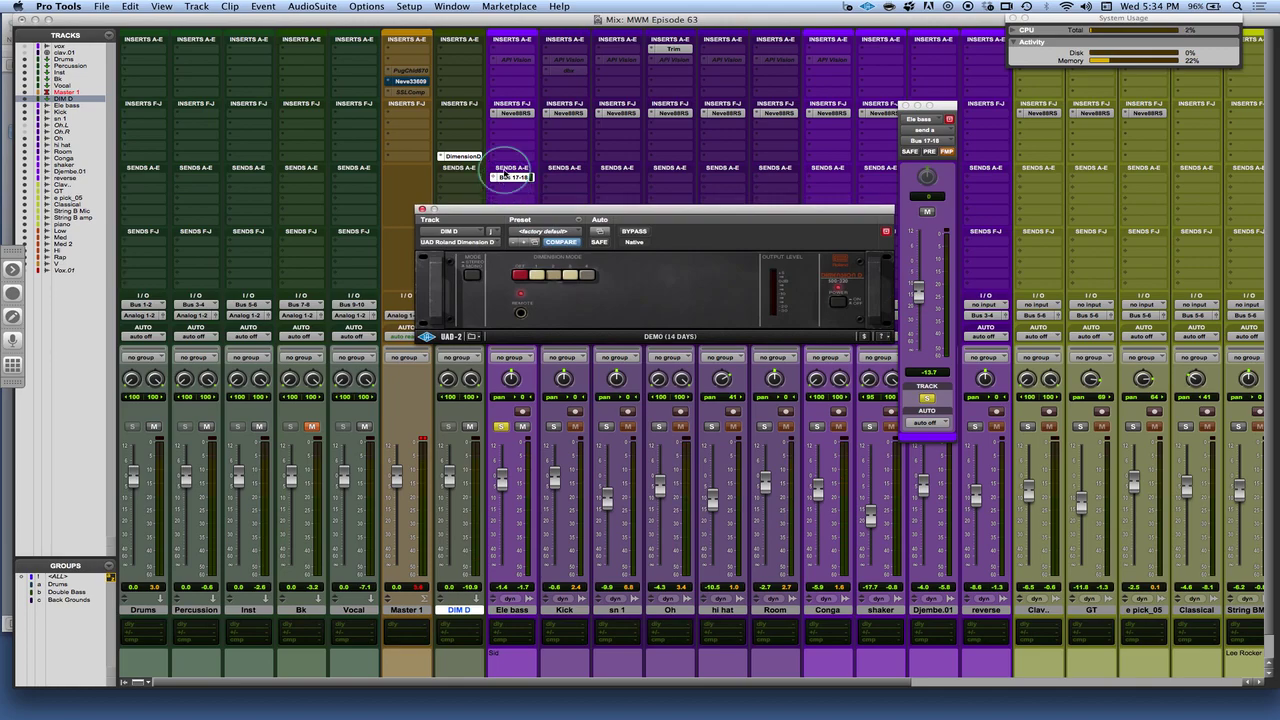
pyautogui.click(679, 367)
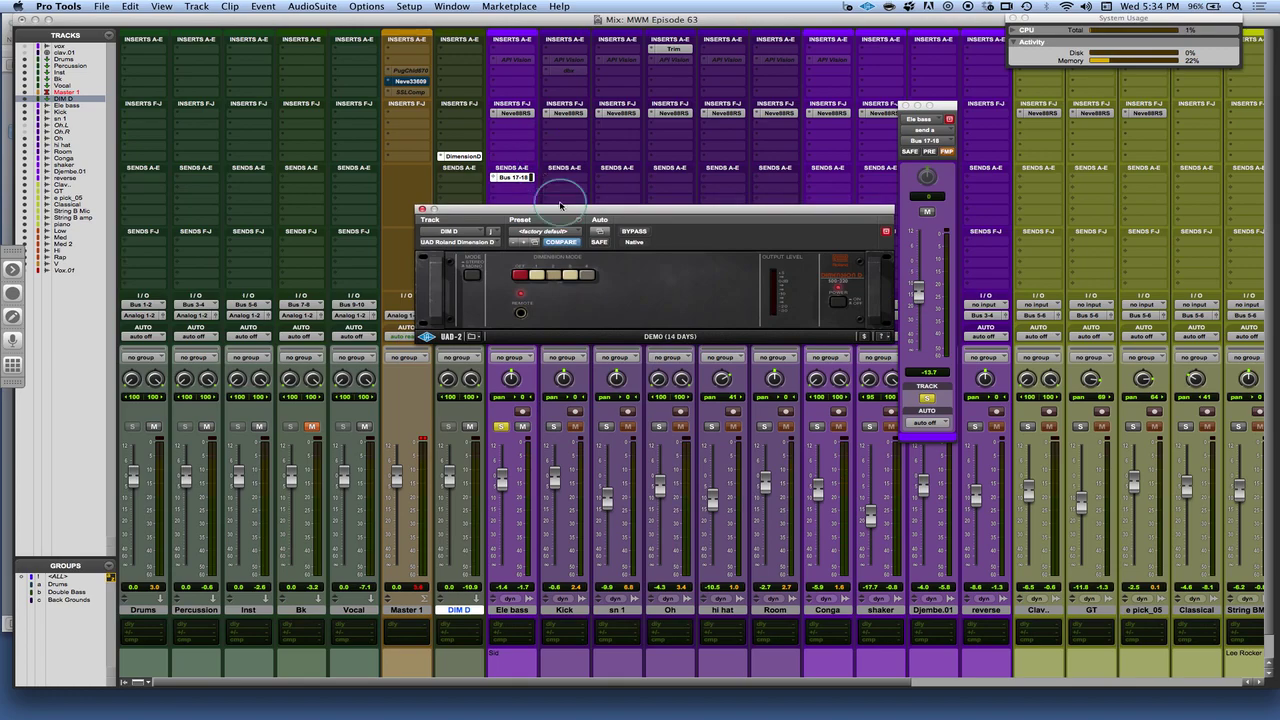
pyautogui.moveTo(560, 206); pyautogui.dragTo(517, 245)
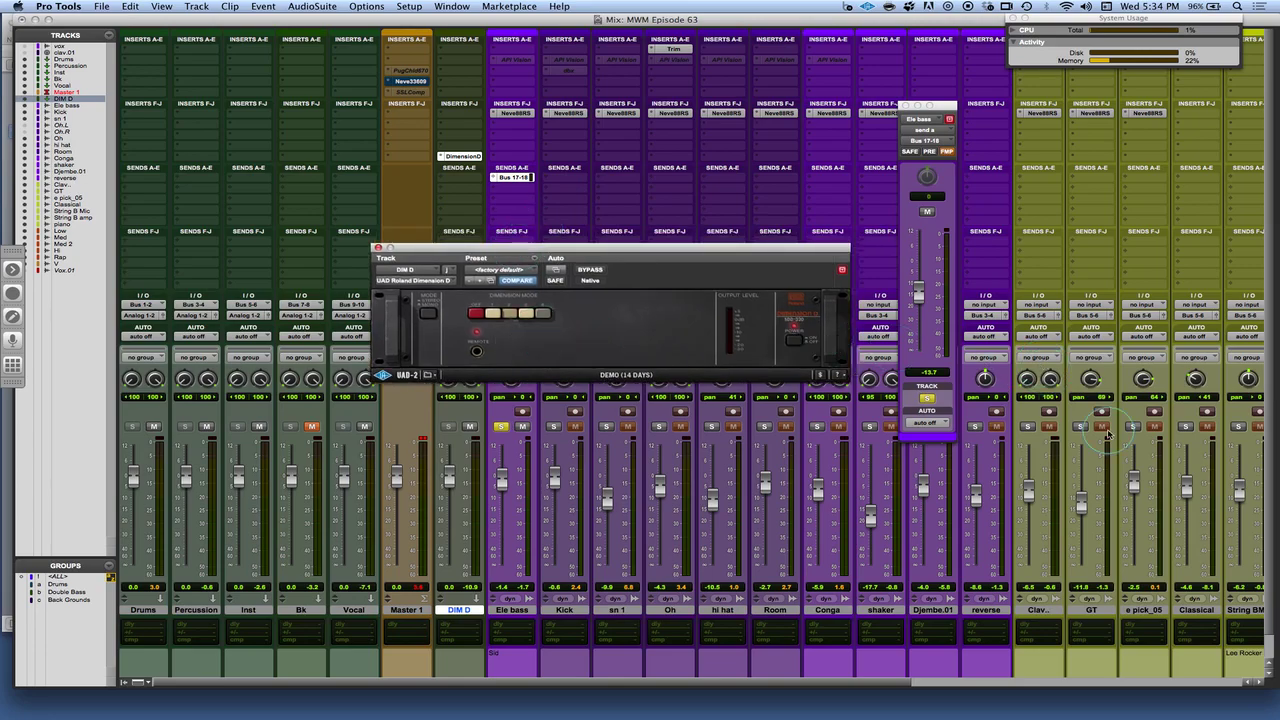
pyautogui.hscroll(10, 1107, 433)
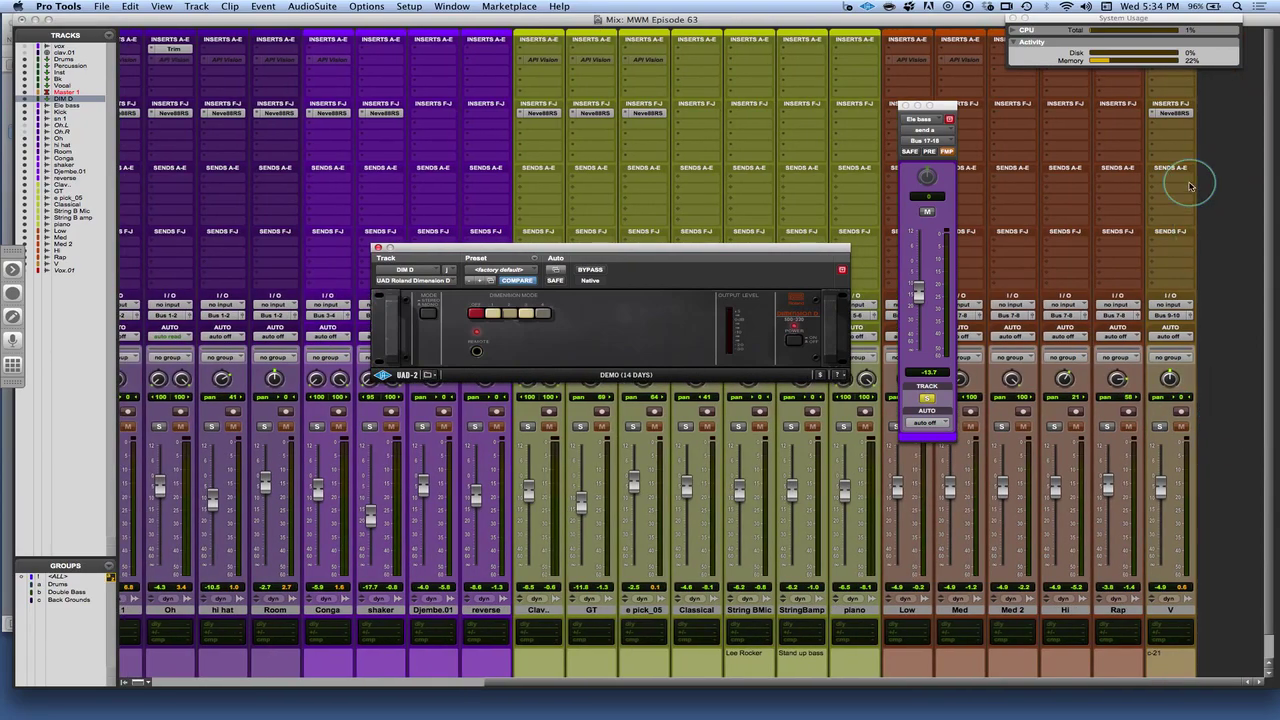
# Step: Assign the V vocal track's first send to Bus 17-18 (Stereo), solo the track and start playback
pyautogui.hscroll(-1, 1190, 186)
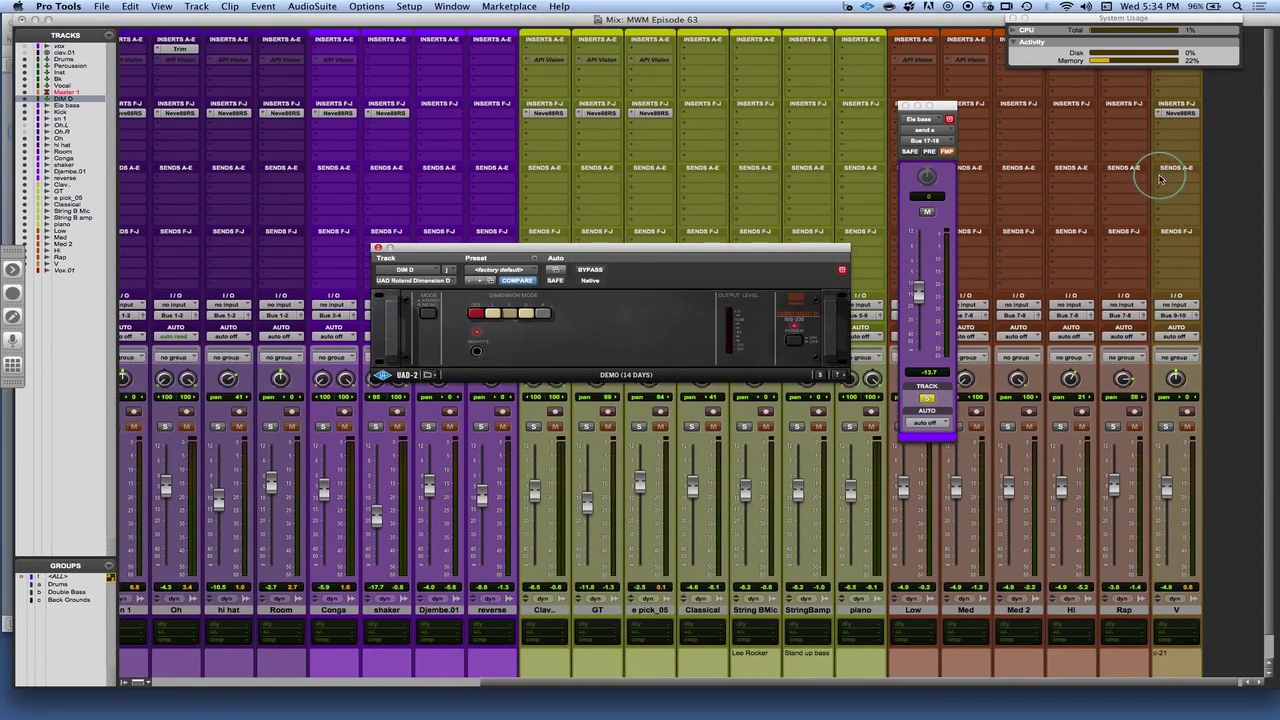
pyautogui.click(1159, 181)
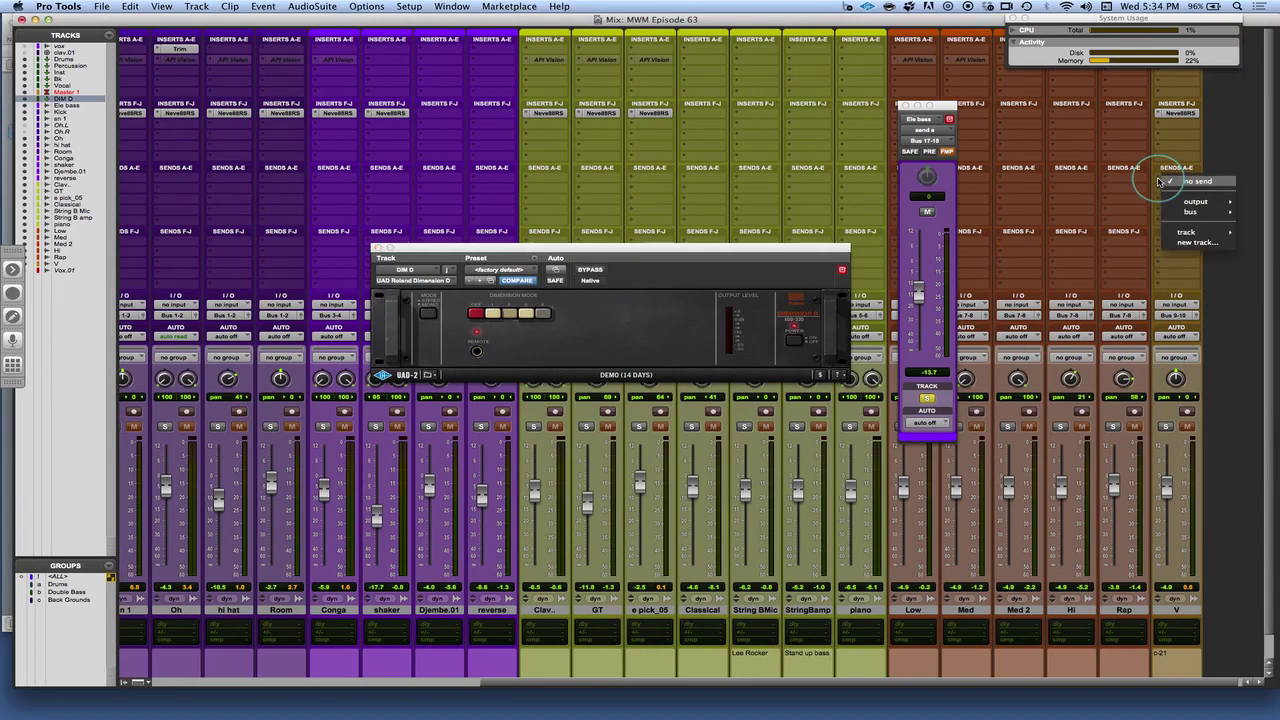
pyautogui.moveTo(1183, 210)
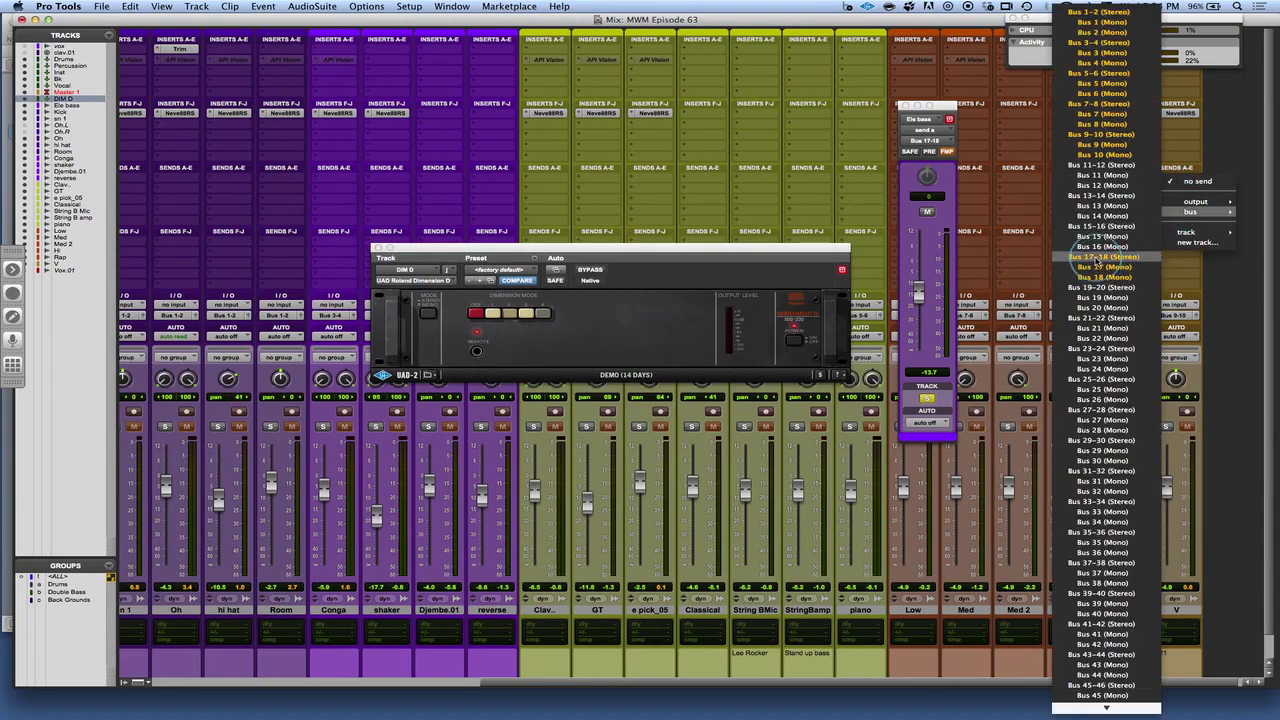
pyautogui.click(1104, 256)
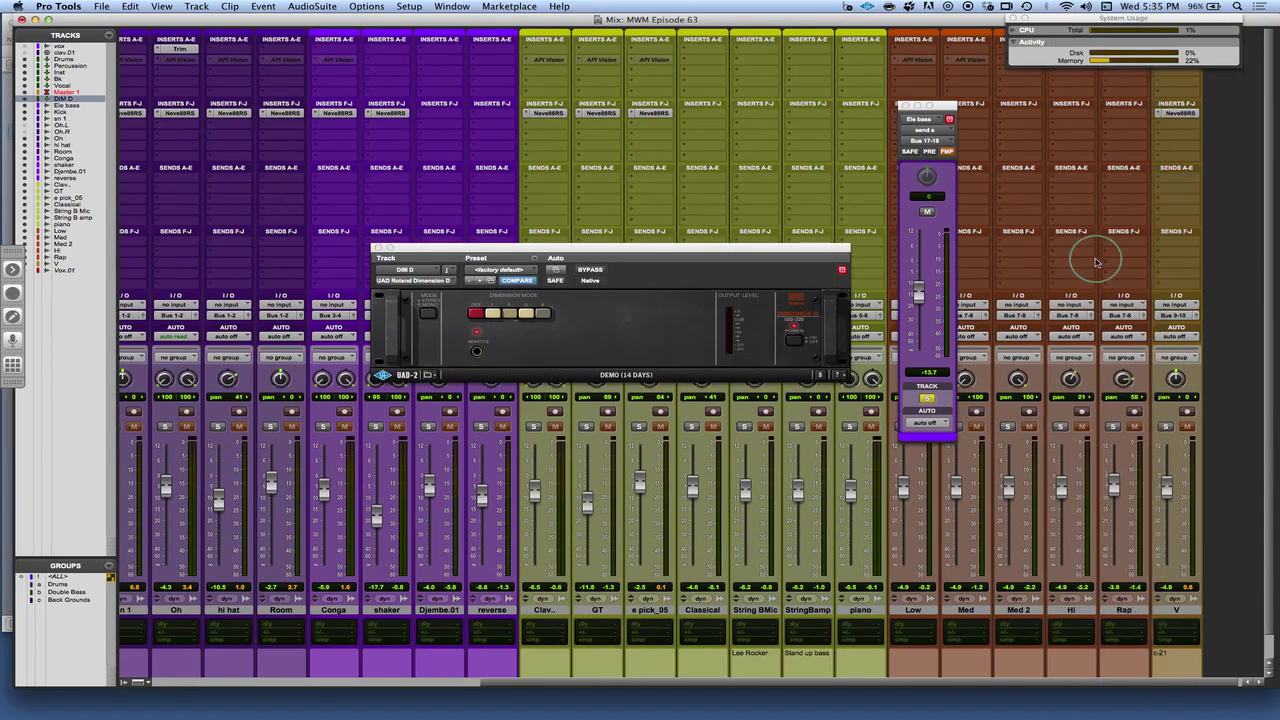
pyautogui.click(1166, 426)
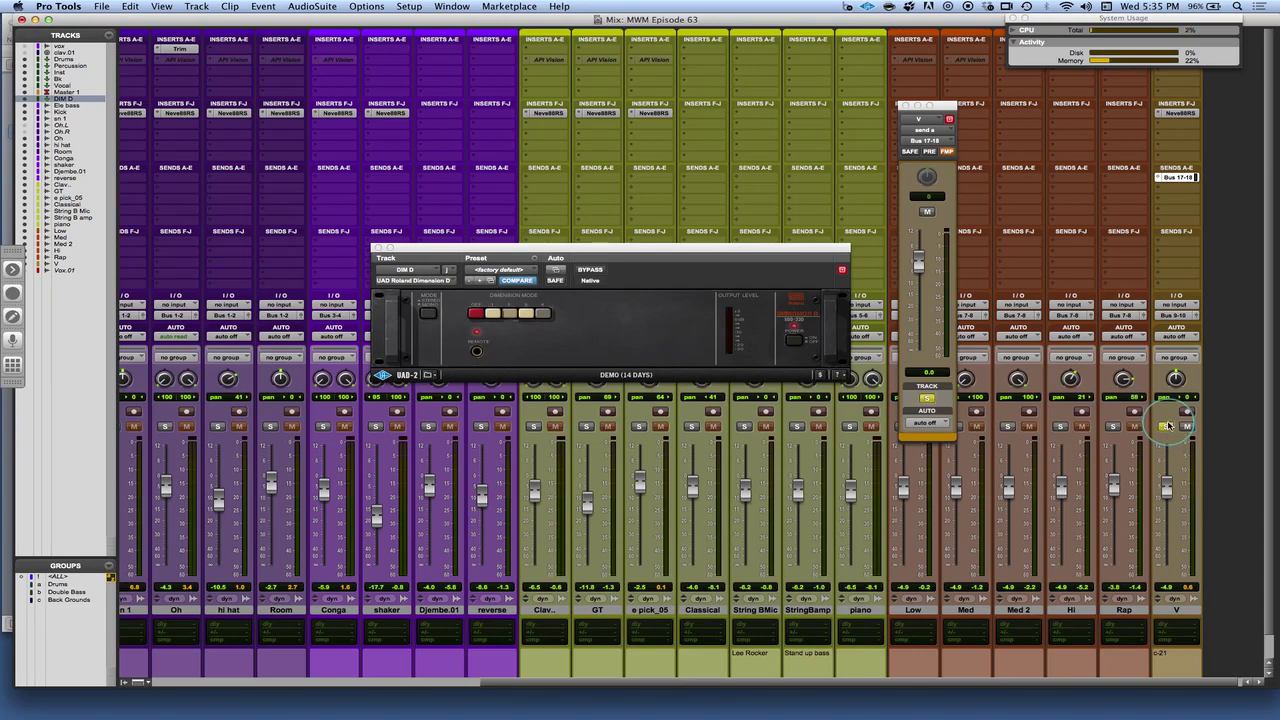
pyautogui.press('space')
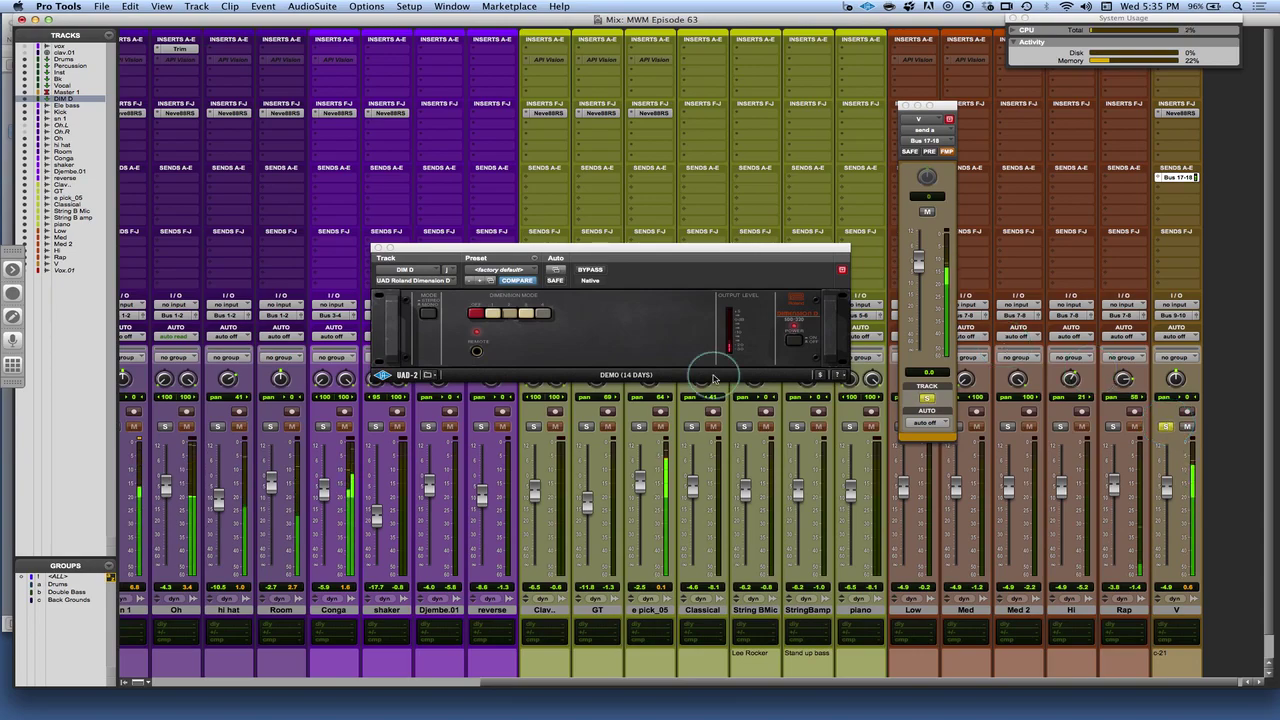
# Step: Lower the V send to about -13 dB and set the Dimension D to mode 1
pyautogui.moveTo(918, 262); pyautogui.dragTo(918, 295)
pyautogui.click(491, 314)
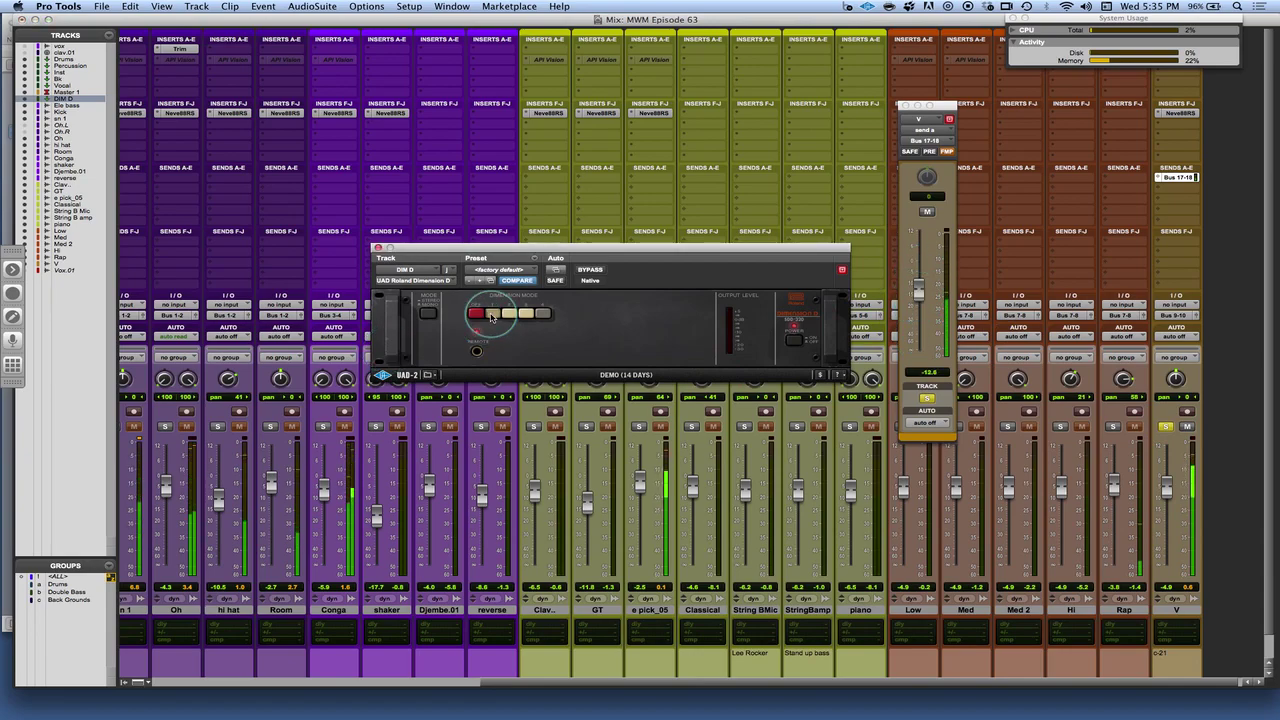
pyautogui.click(491, 316)
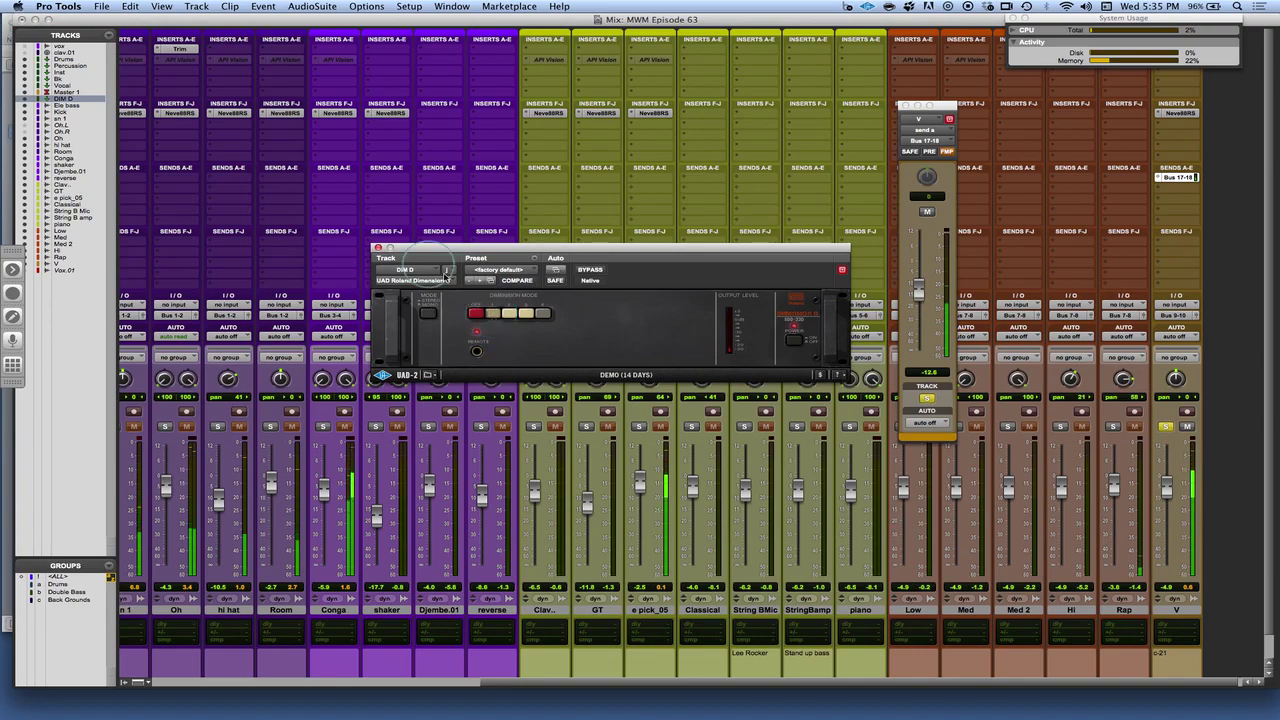
# Step: Move the plug-in window clear of the DIM D channel controls, and mute and unmute that return to compare the soloed vocal
pyautogui.hscroll(-10, 306, 212)
pyautogui.scroll(-1, 306, 212)
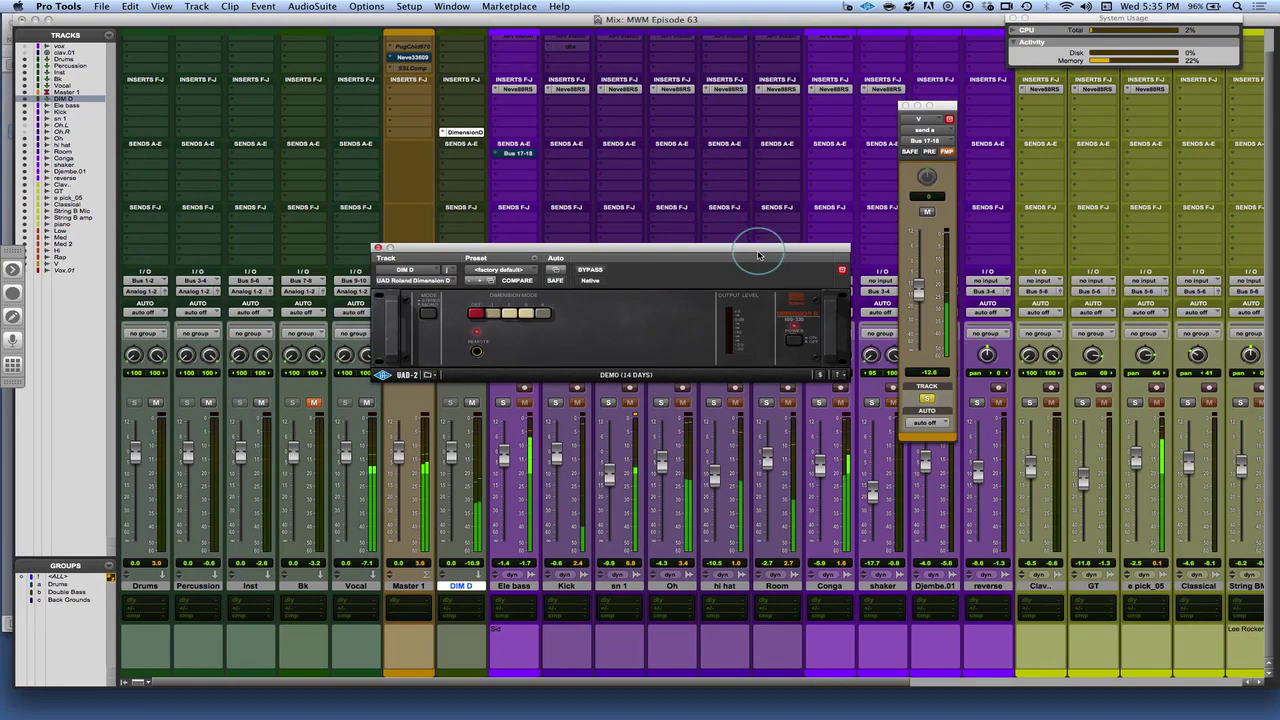
pyautogui.moveTo(760, 256); pyautogui.dragTo(765, 199)
pyautogui.click(471, 403)
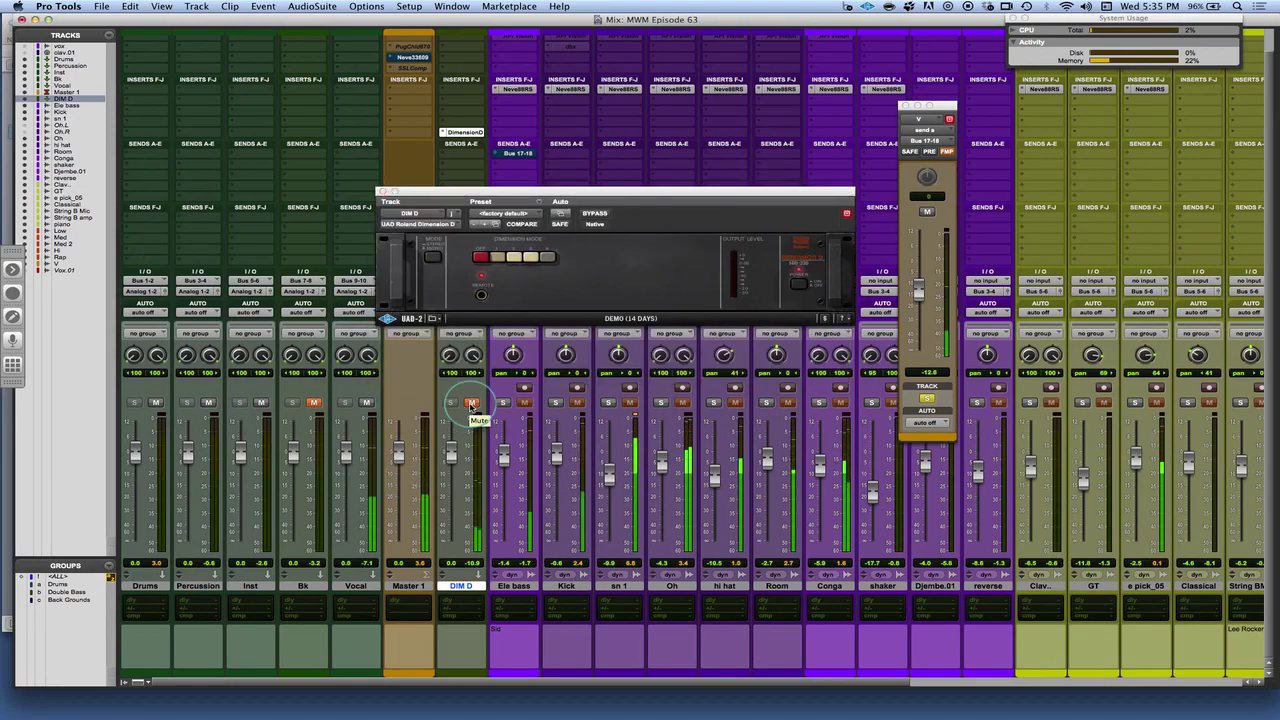
pyautogui.click(471, 403)
# Step: Audition dimension modes 4, 3, 2 and 1 on the soloed vocal, followed by mode 4 and all four modes combined
pyautogui.click(549, 257)
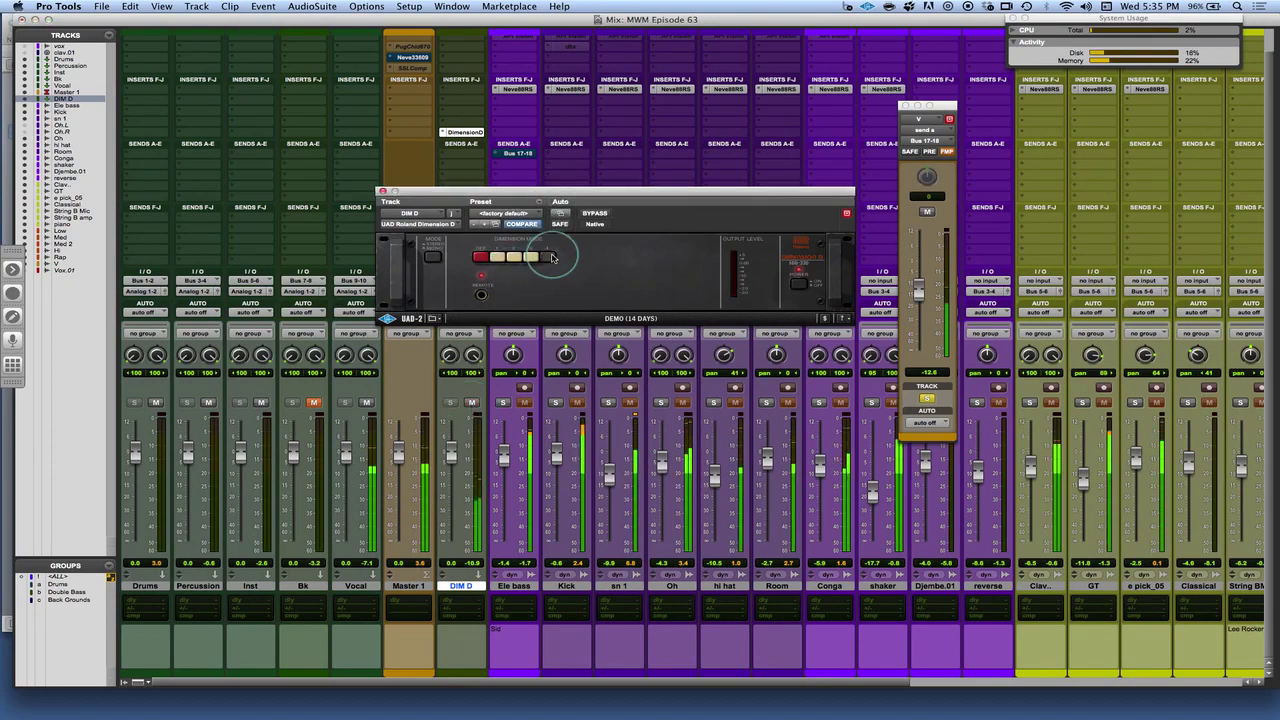
pyautogui.click(531, 257)
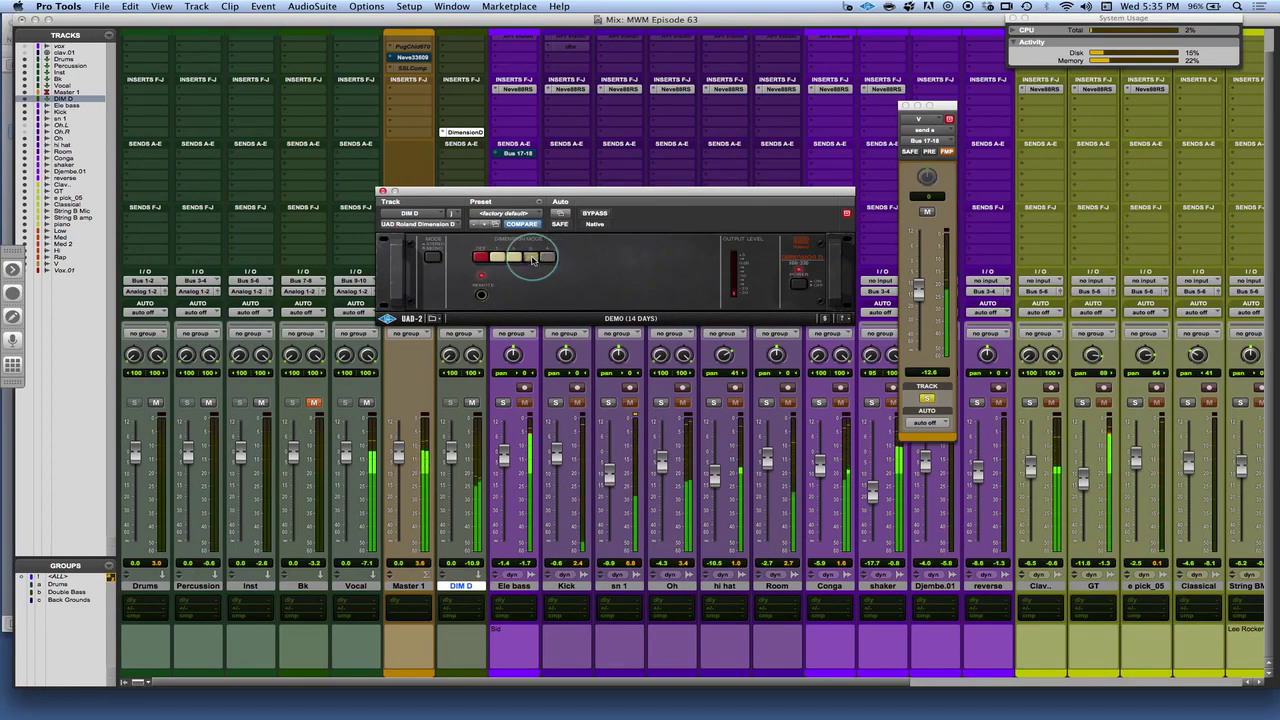
pyautogui.click(517, 257)
pyautogui.click(503, 258)
pyautogui.click(546, 258)
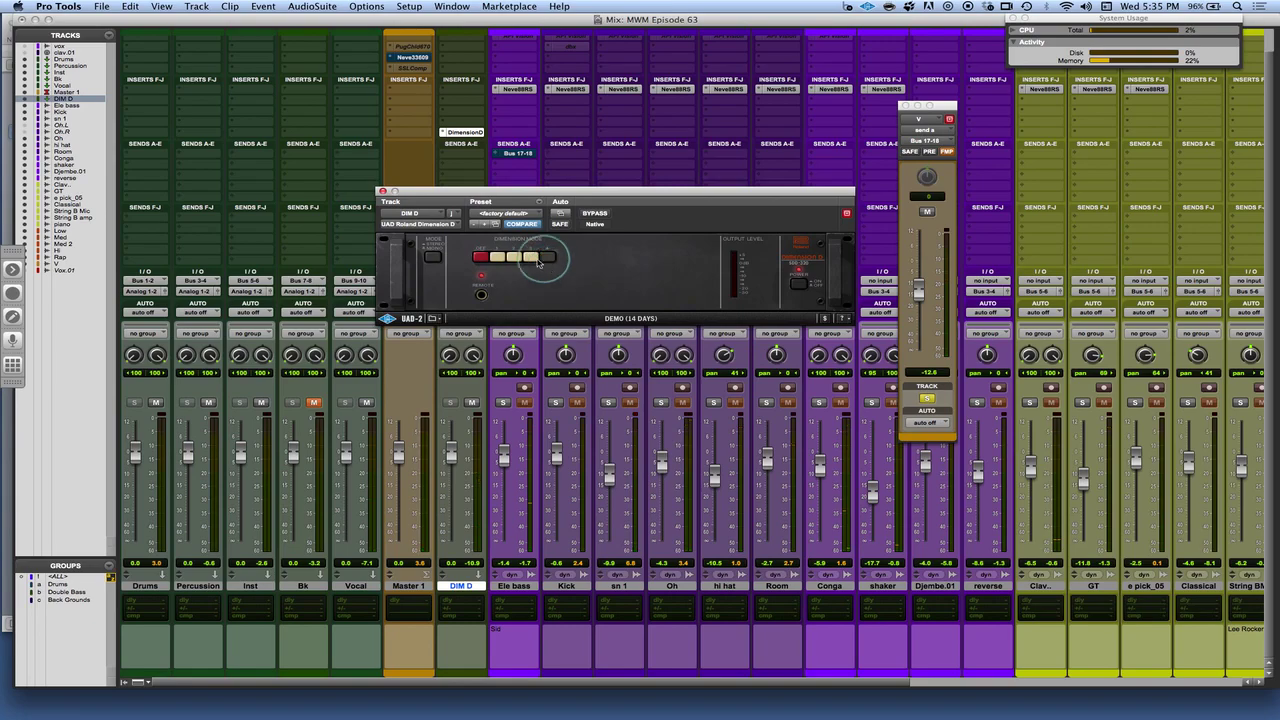
pyautogui.press('space')
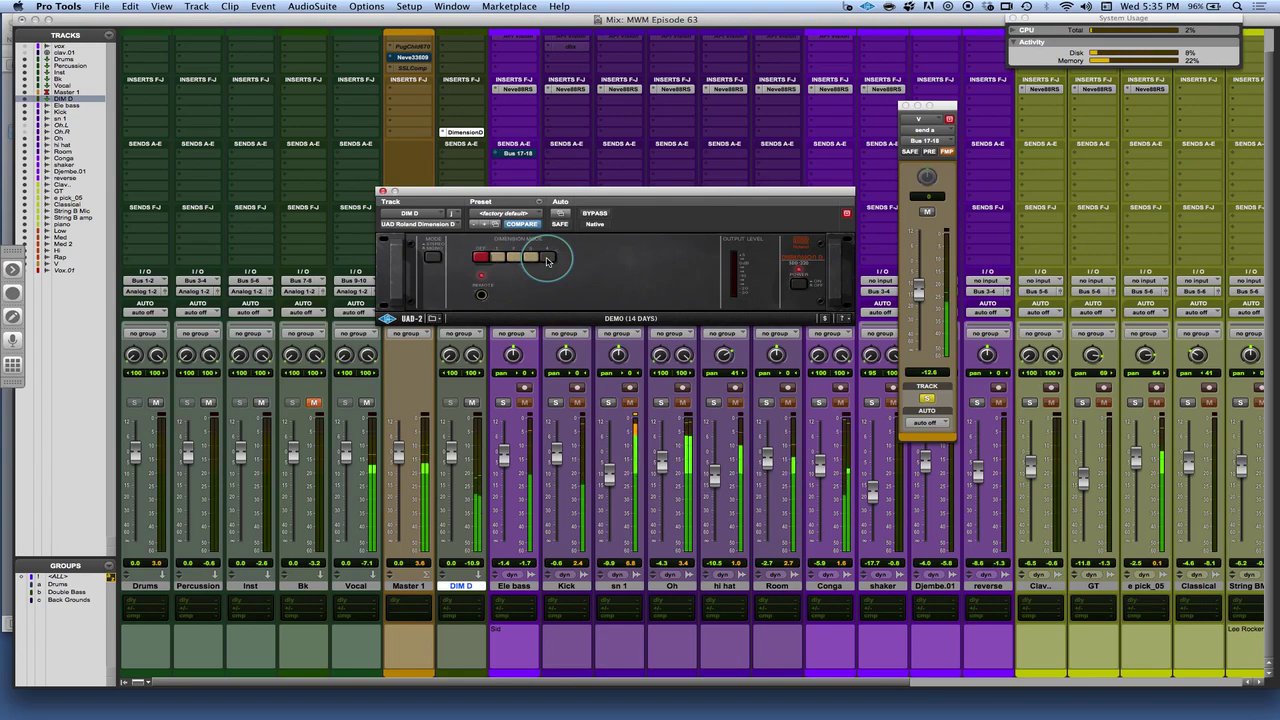
# Step: Unsolo the V vocal to hear the full mix and raise its send to about -9.7 dB
pyautogui.click(766, 404)
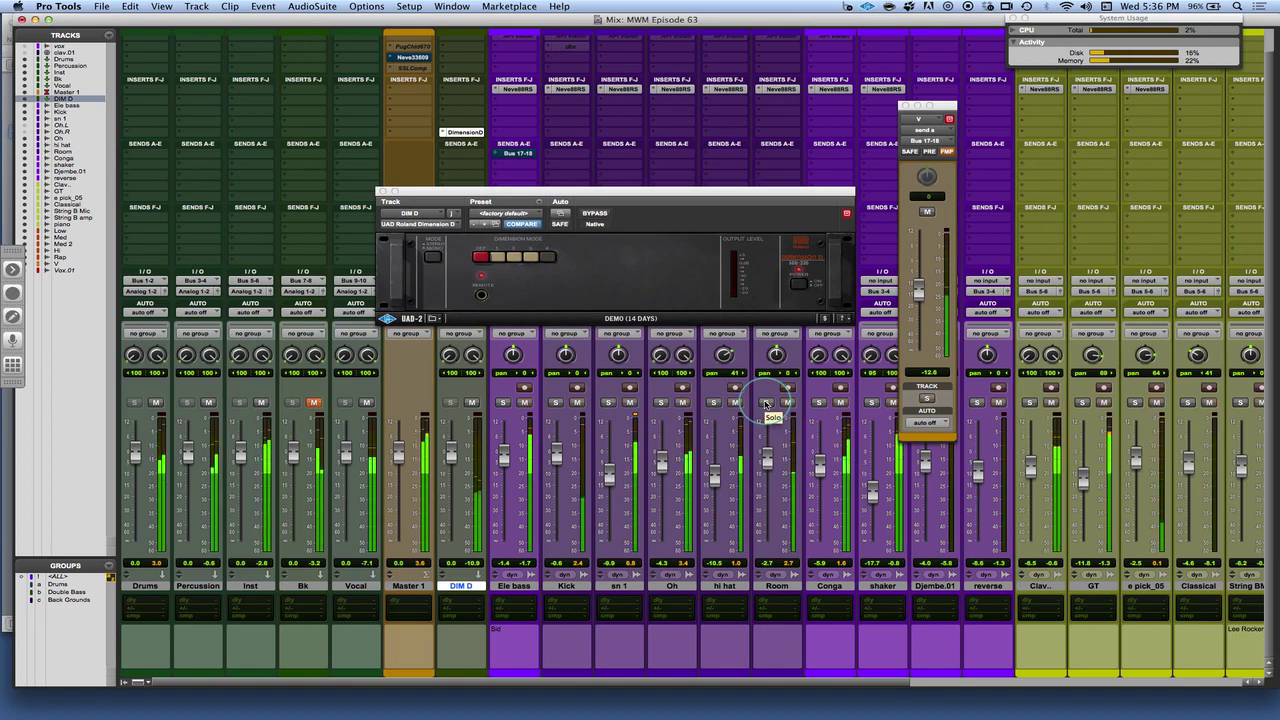
pyautogui.moveTo(919, 293); pyautogui.dragTo(918, 288)
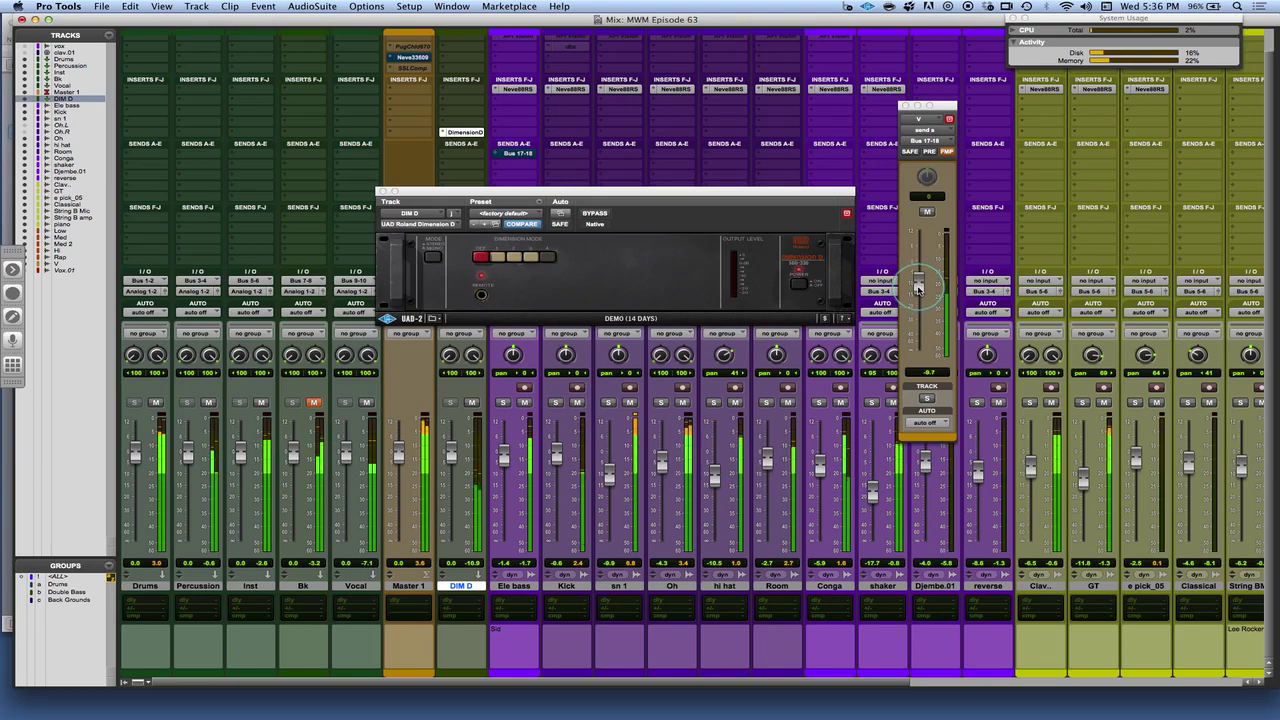
# Step: Compare all four dimension modes combined against mode 4 alone in the full mix
pyautogui.click(550, 261)
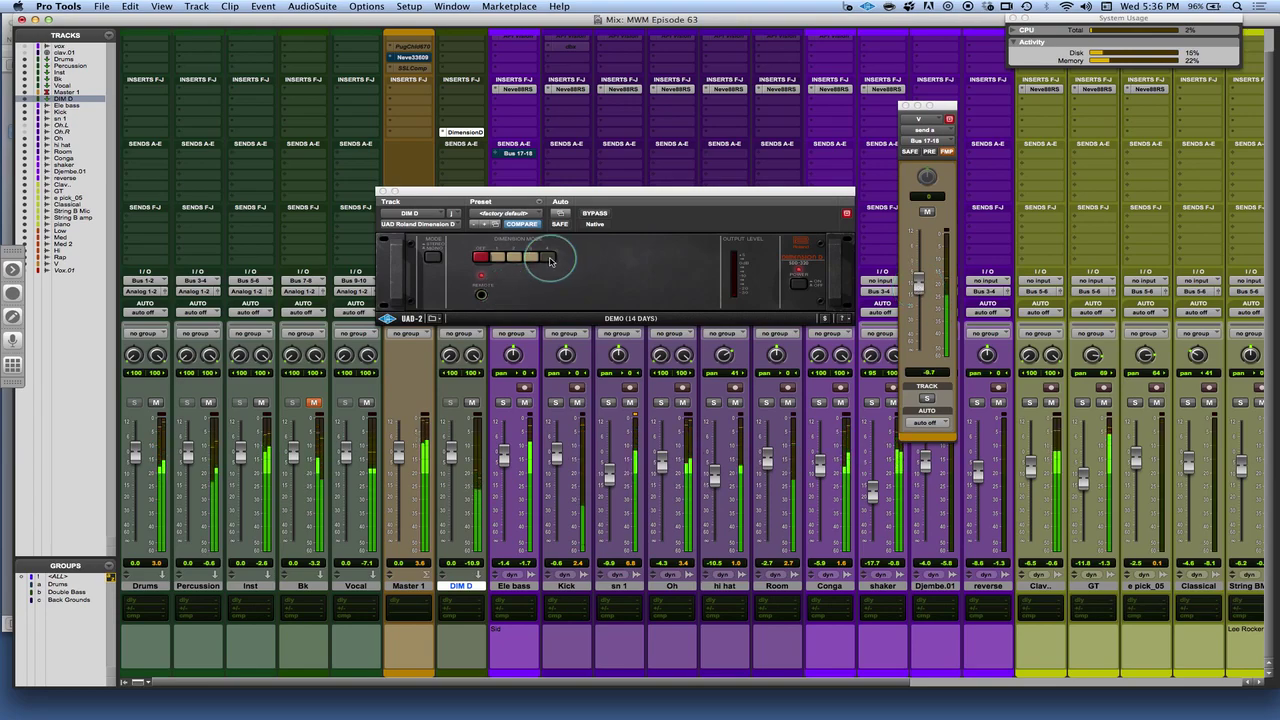
pyautogui.click(511, 260)
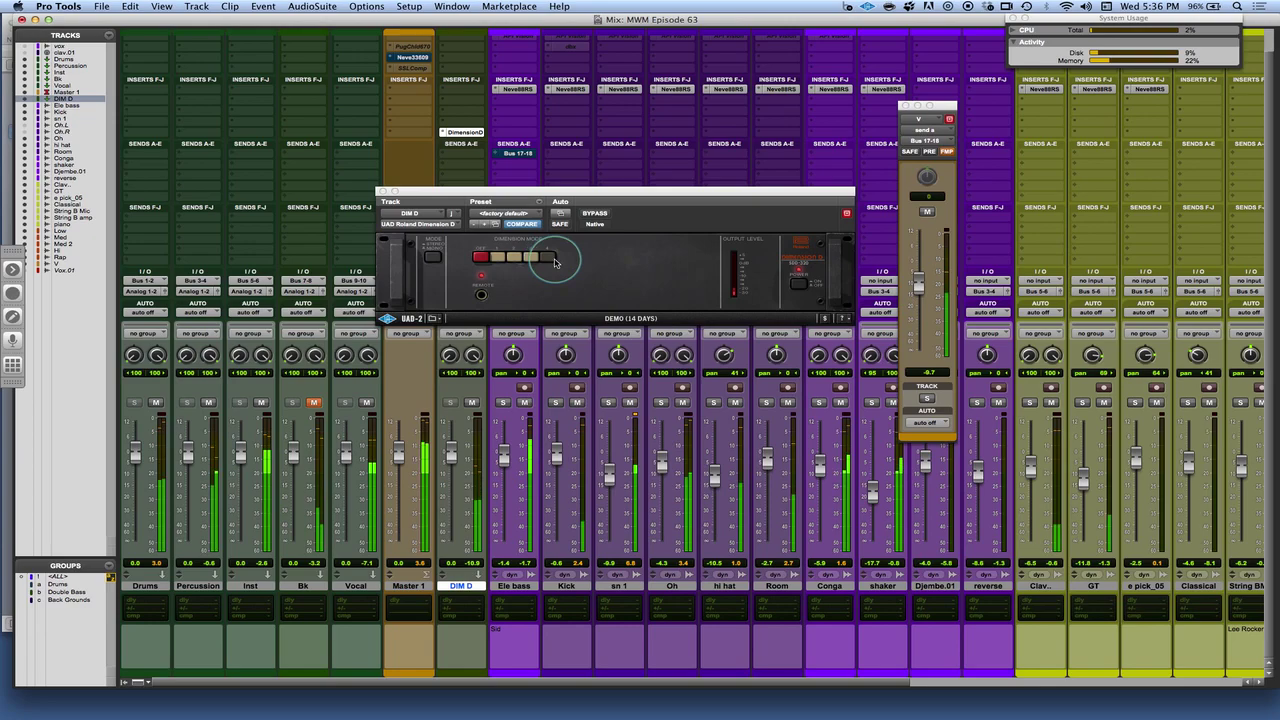
pyautogui.click(551, 260)
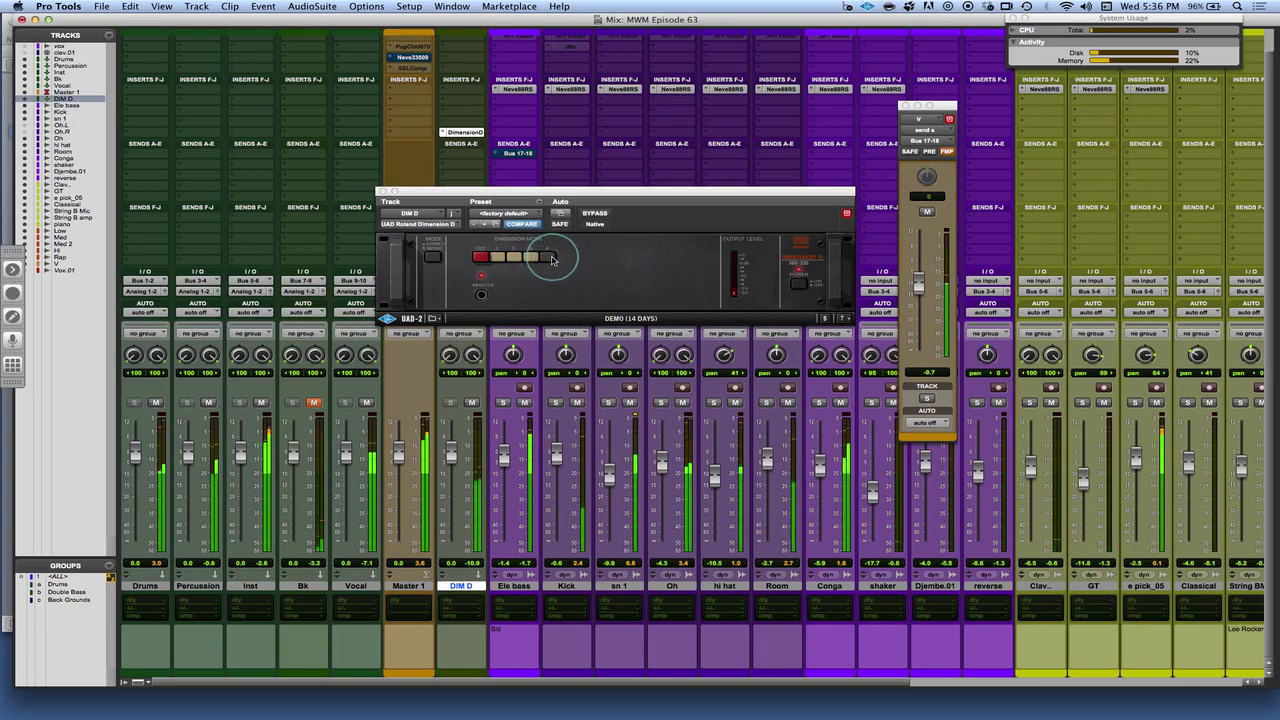
pyautogui.click(551, 260)
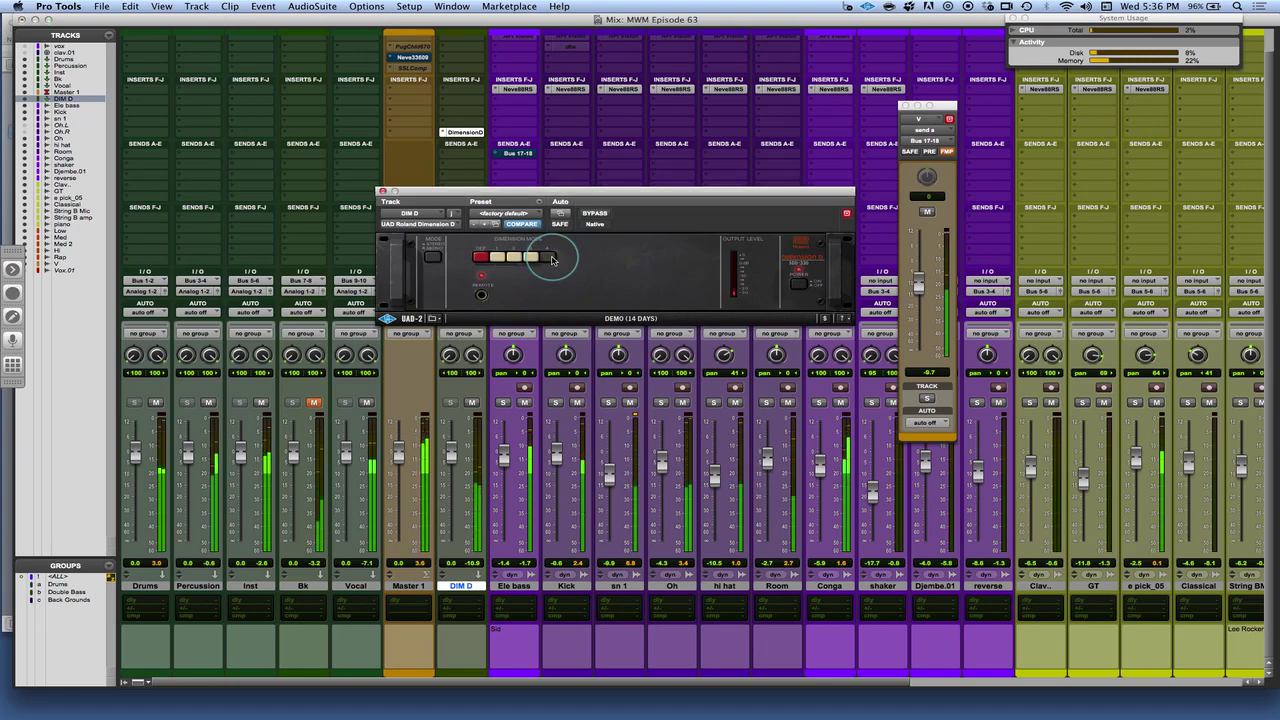
# Step: Audition dimension modes 1, 2 and 3 in the full mix, stepping back down through 2 to mode 1
pyautogui.click(501, 260)
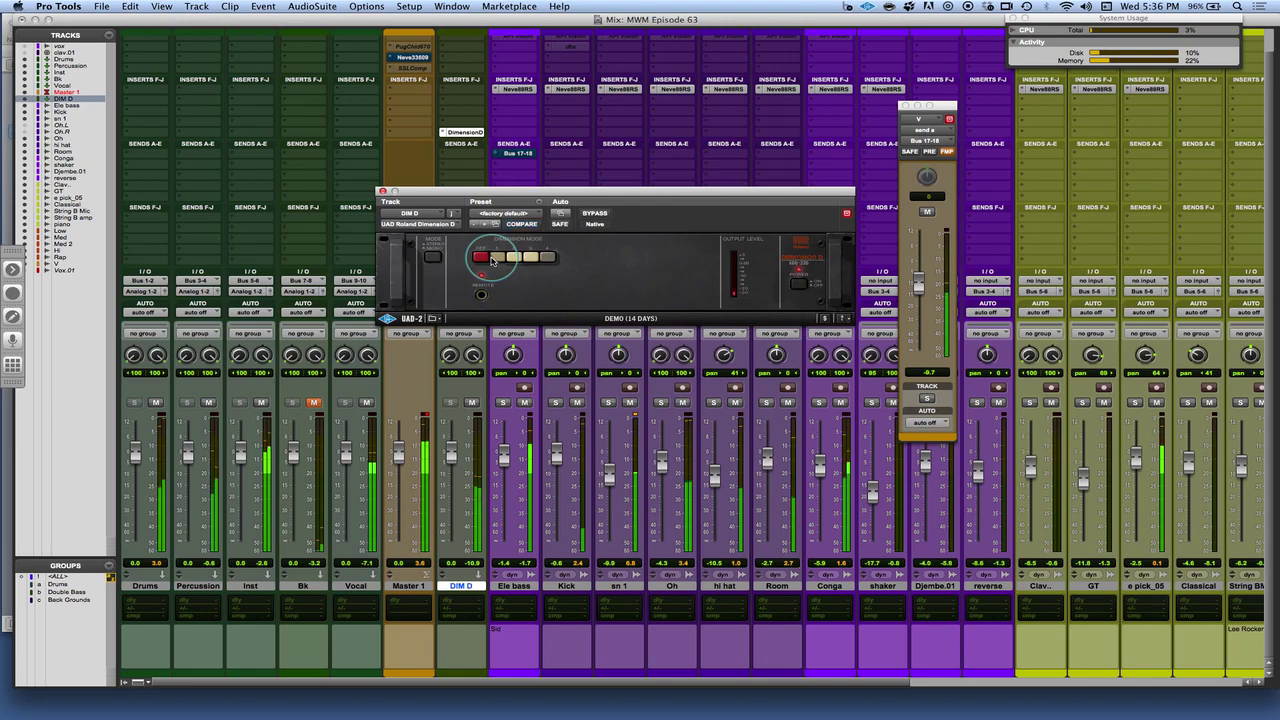
pyautogui.click(513, 262)
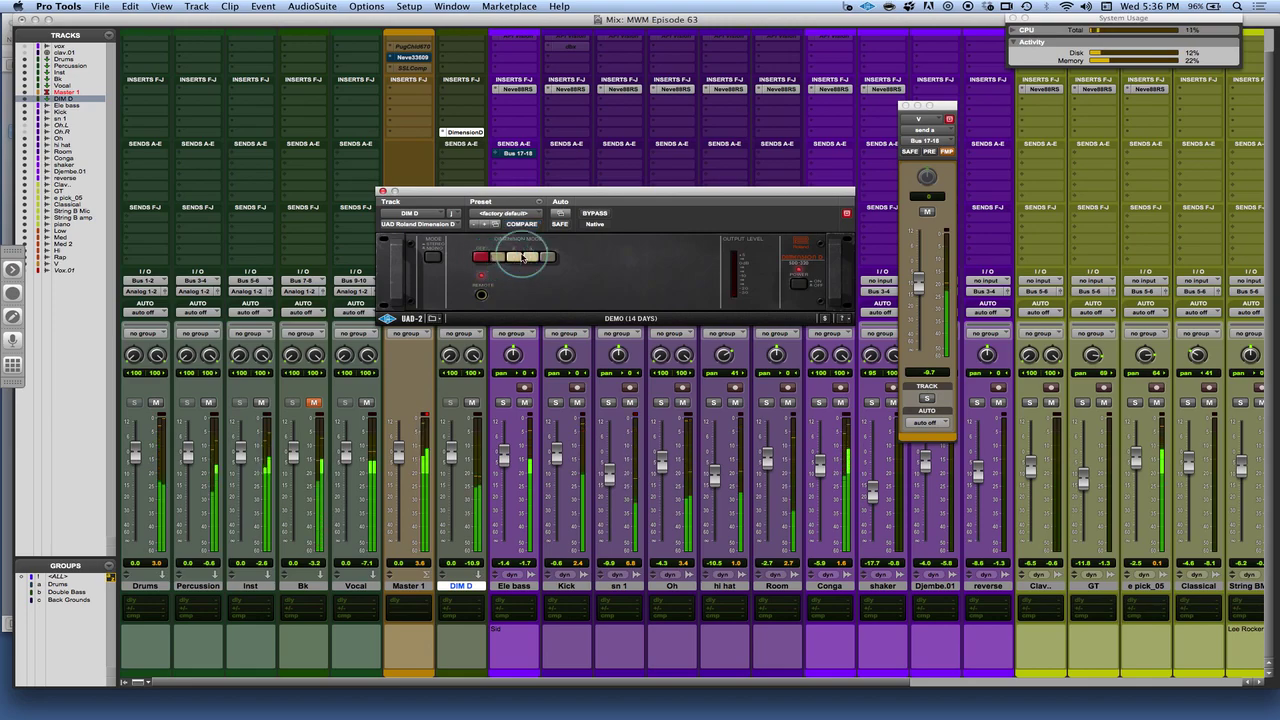
pyautogui.click(526, 258)
pyautogui.click(517, 258)
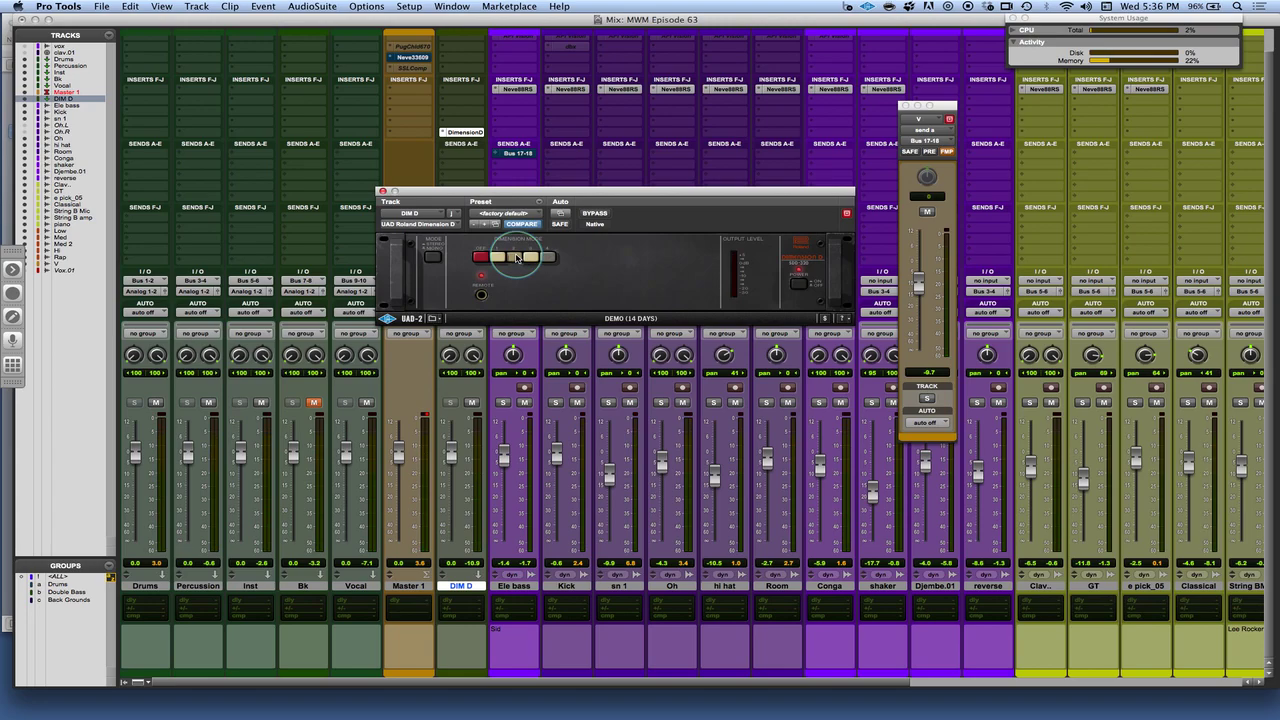
pyautogui.click(498, 258)
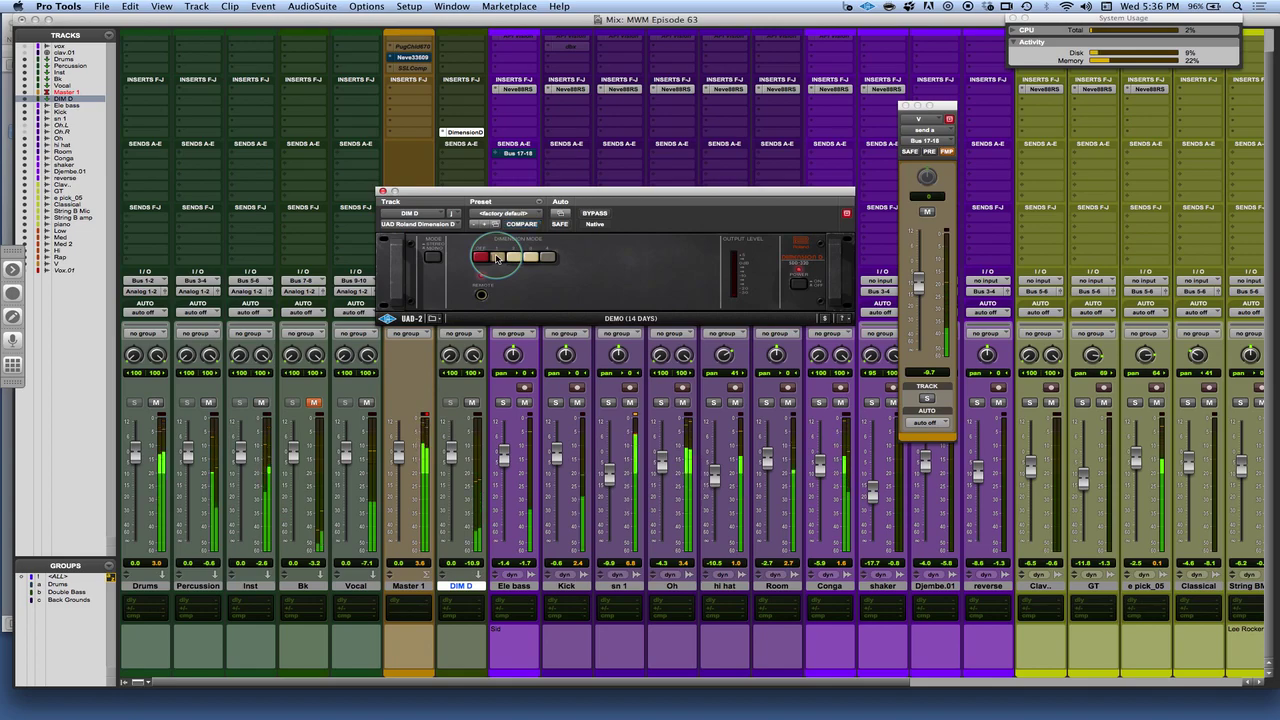
# Step: Compare the full mix with the DIM D return muted and unmuted, and lower the V send to about -12.1 dB
pyautogui.moveTo(526, 189); pyautogui.dragTo(570, 146)
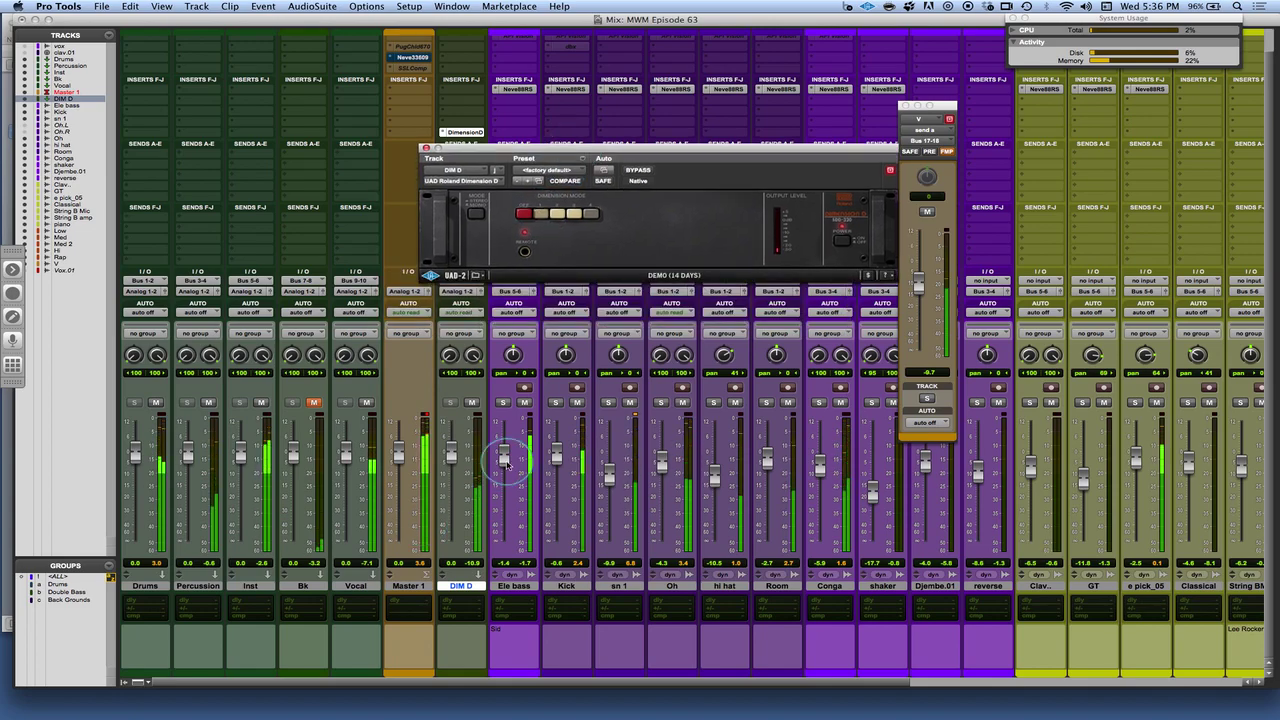
pyautogui.click(472, 403)
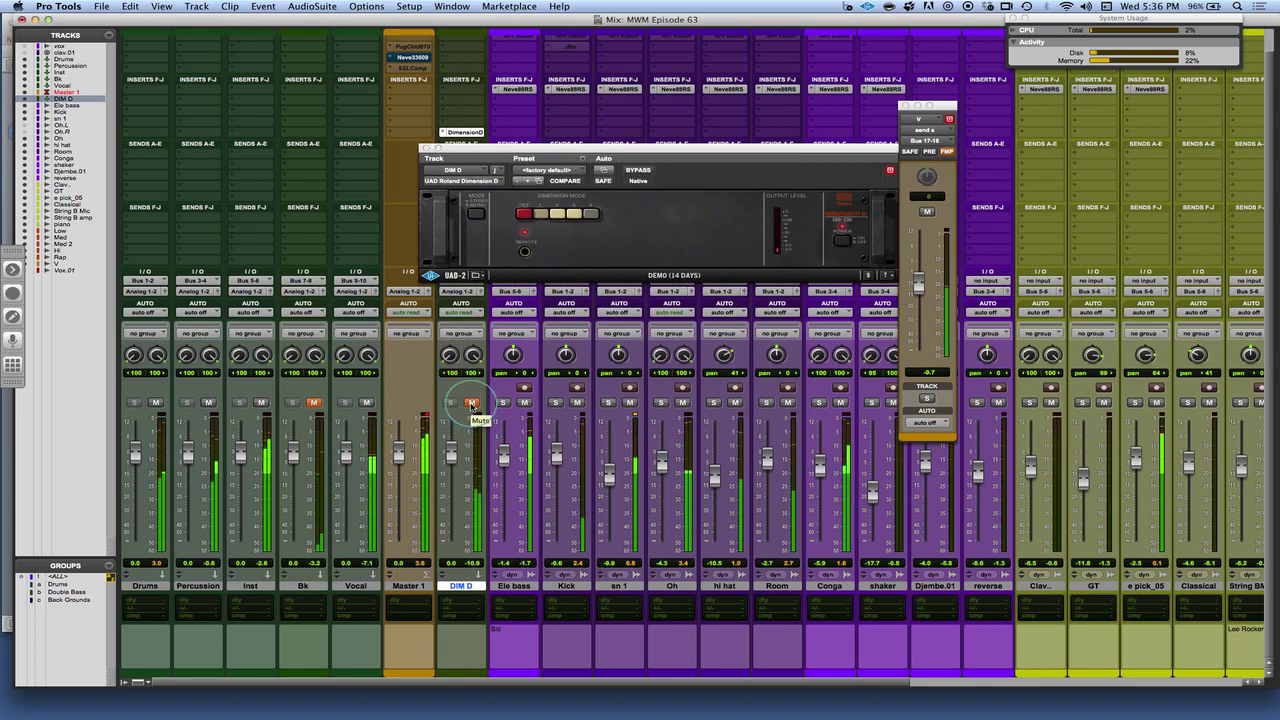
pyautogui.click(472, 403)
pyautogui.moveTo(917, 285); pyautogui.dragTo(920, 294)
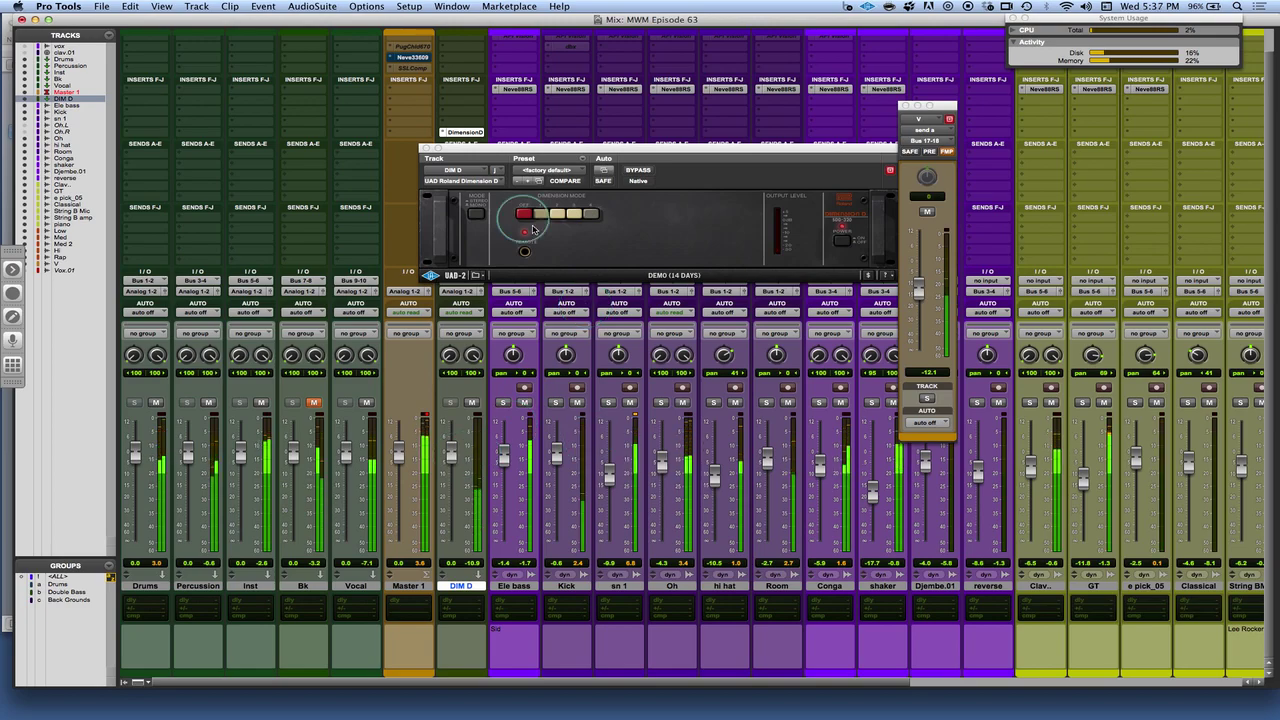
# Step: Compare the Dimension D switched off with modes 1 and 2, settle on mode 3 and stop playback
pyautogui.click(521, 217)
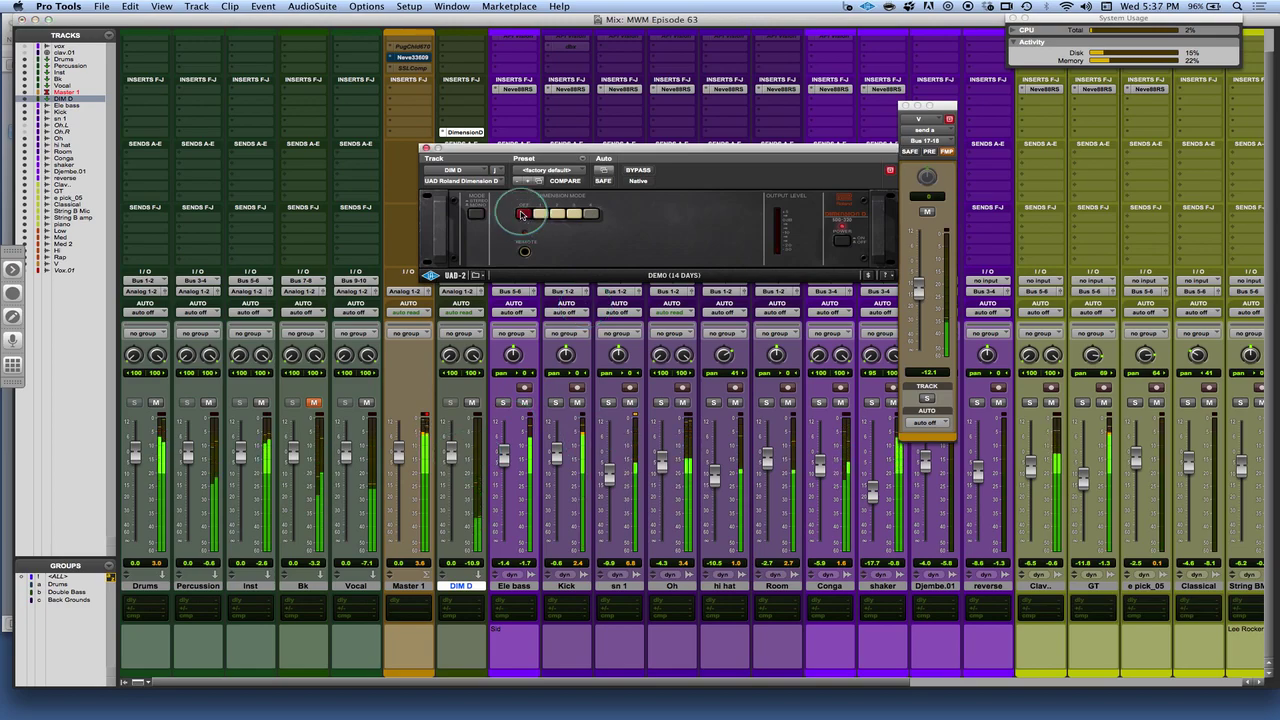
pyautogui.click(526, 214)
pyautogui.click(550, 215)
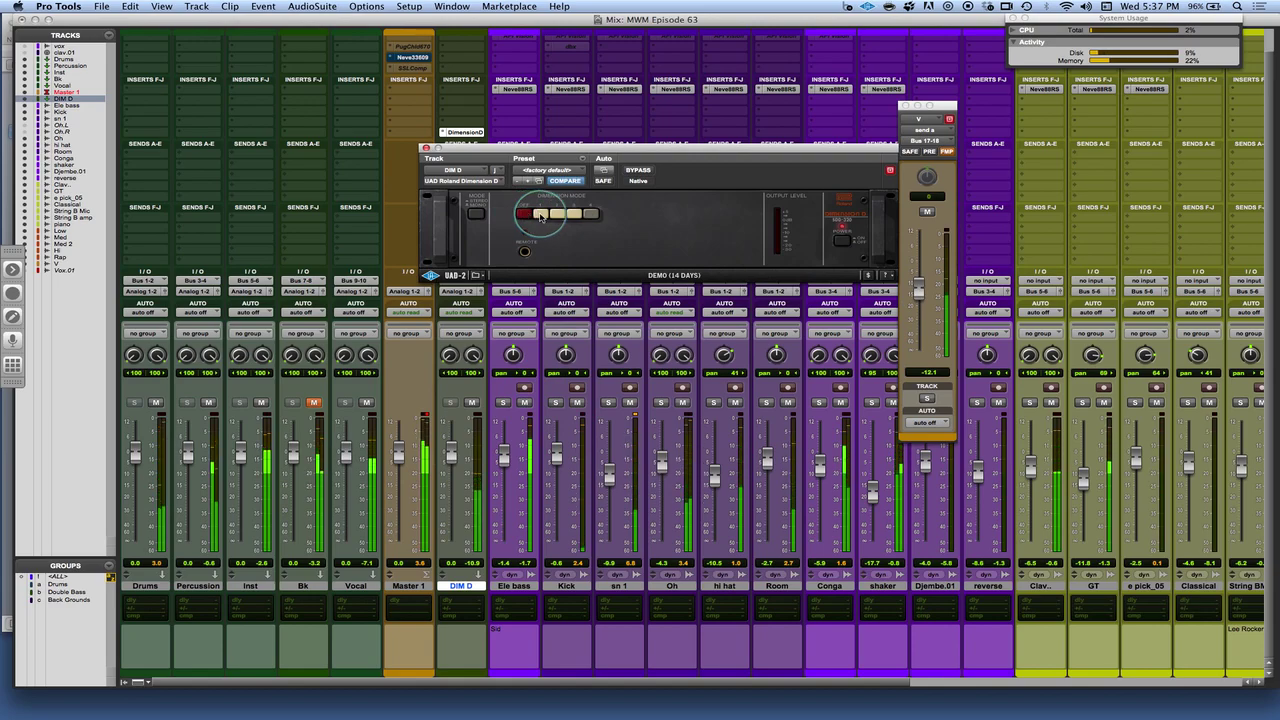
pyautogui.click(553, 216)
pyautogui.click(557, 216)
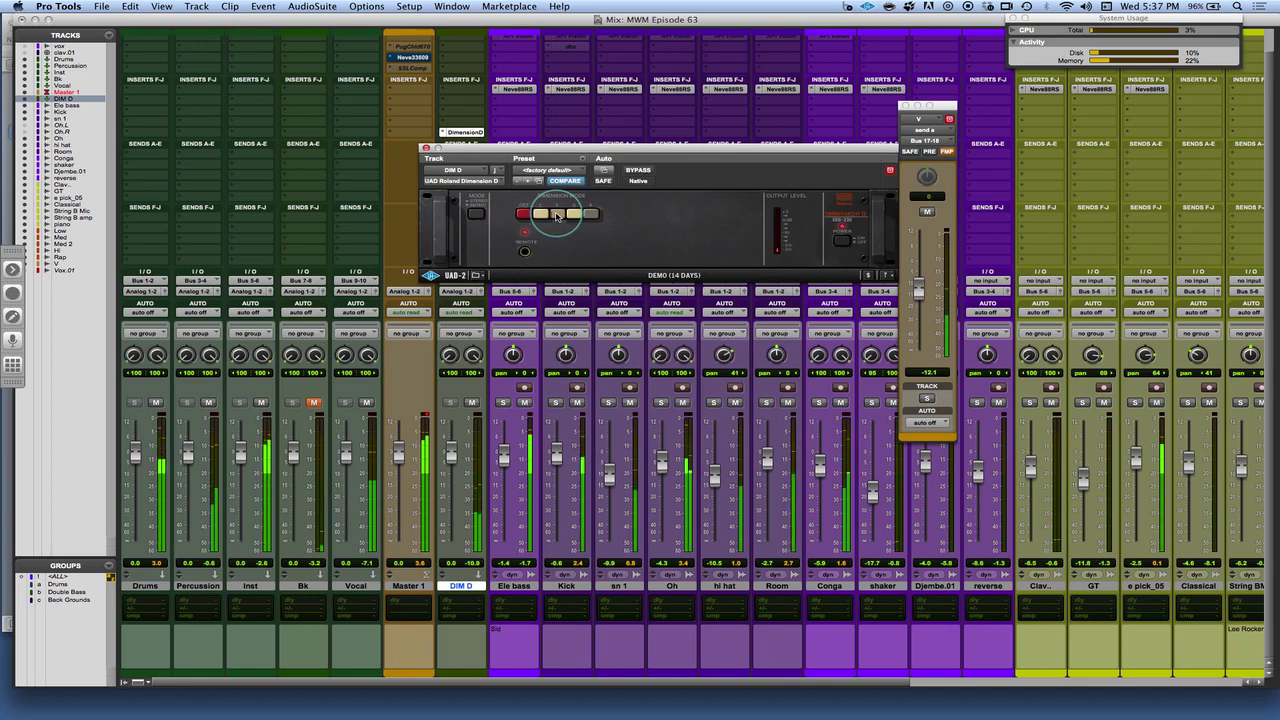
pyautogui.click(578, 215)
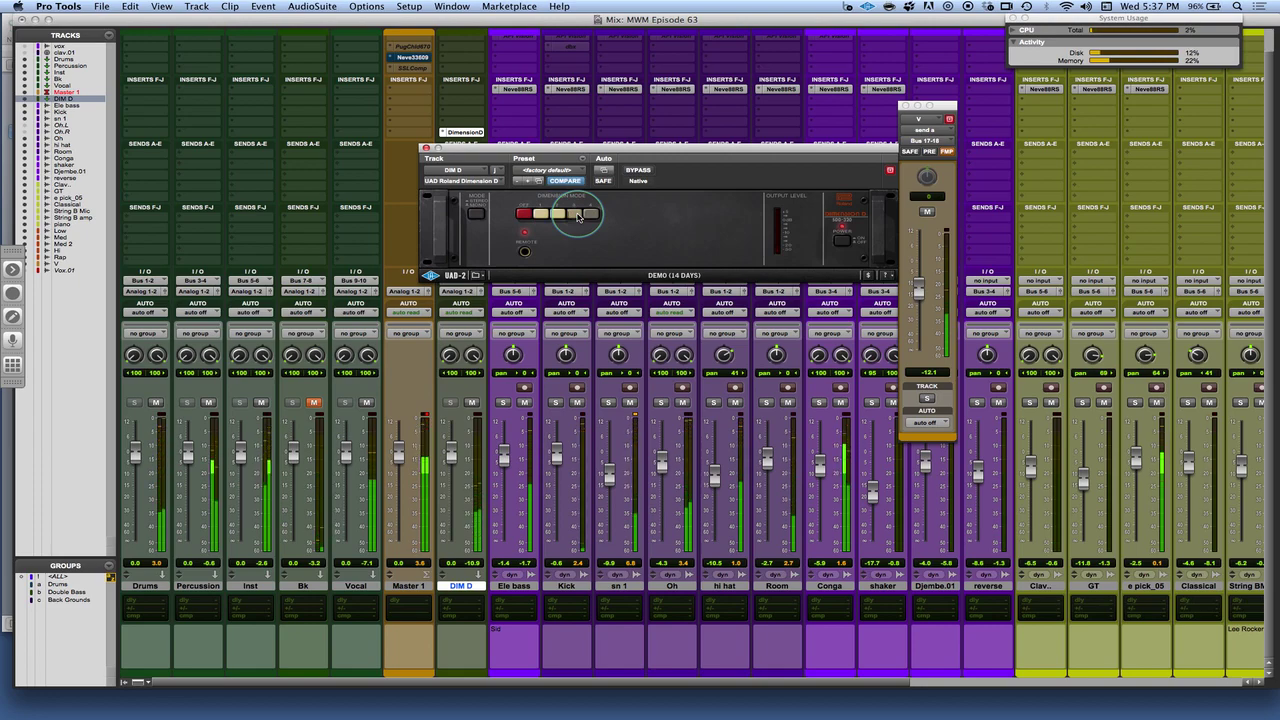
pyautogui.press('space')
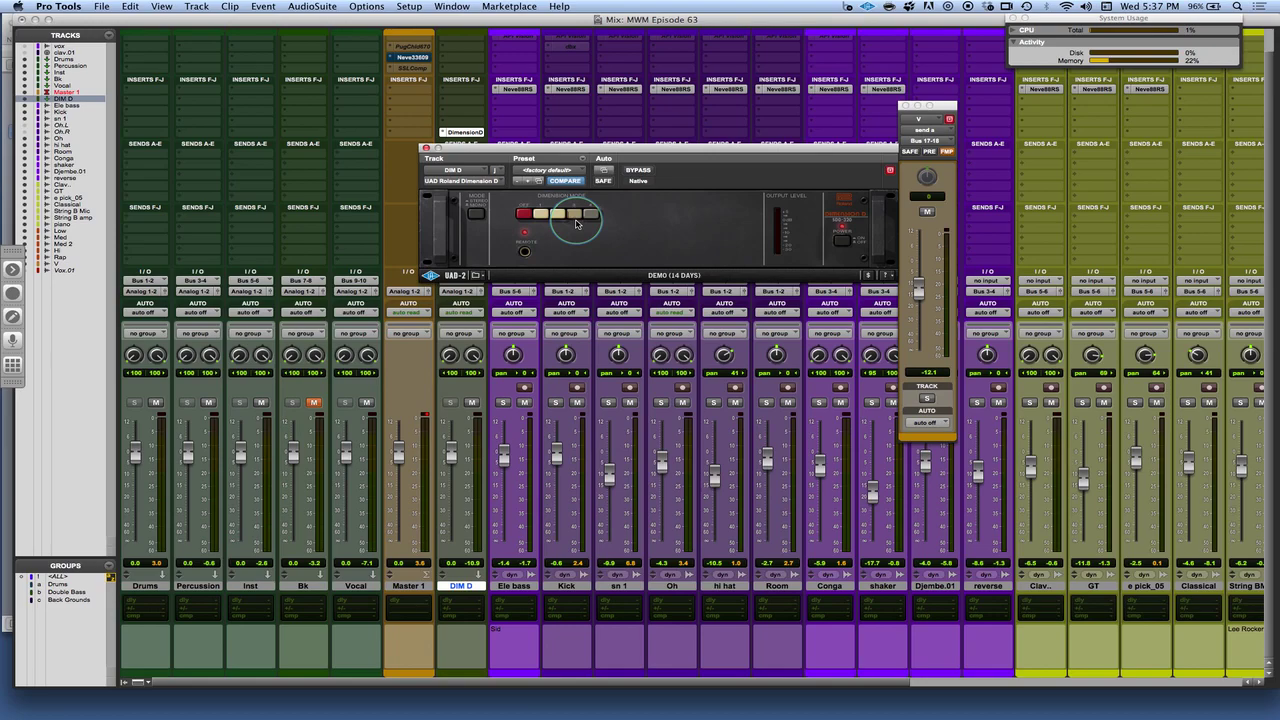
# Step: Move the V send window away from the Dimension D plug-in so that both are fully visible
pyautogui.click(551, 214)
pyautogui.click(551, 214)
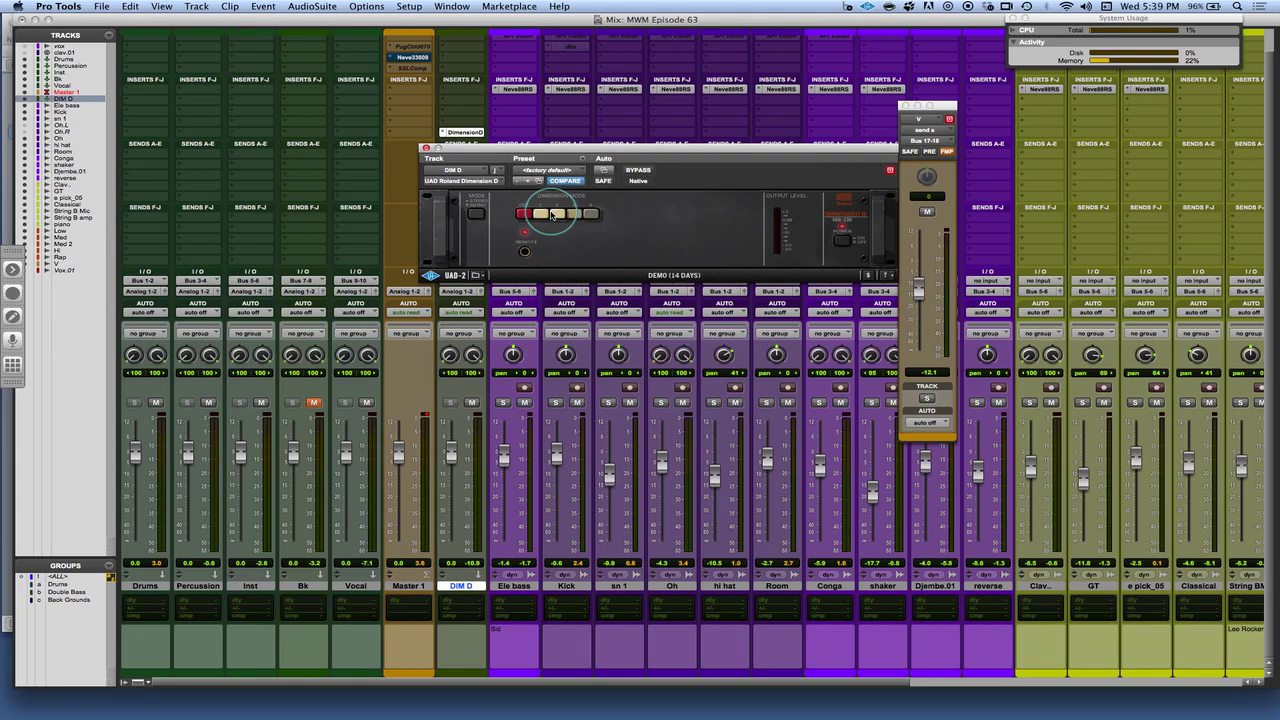
pyautogui.click(601, 341)
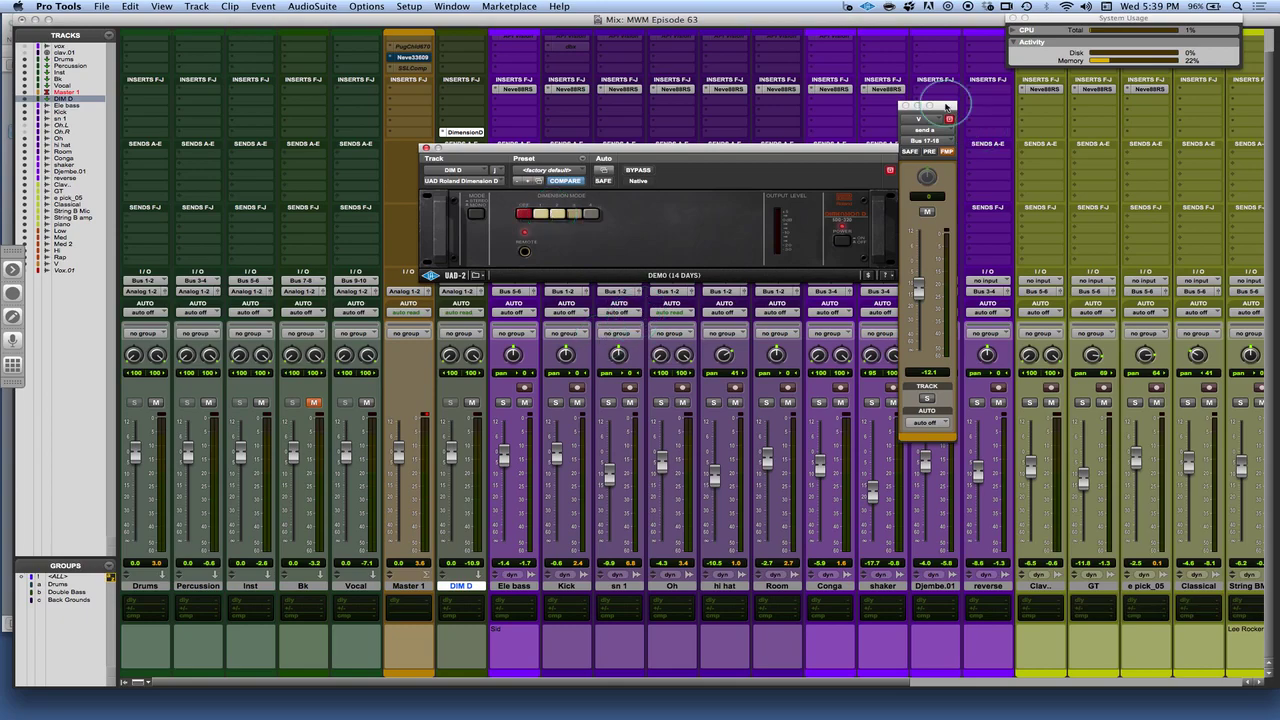
pyautogui.moveTo(947, 105); pyautogui.dragTo(1015, 105)
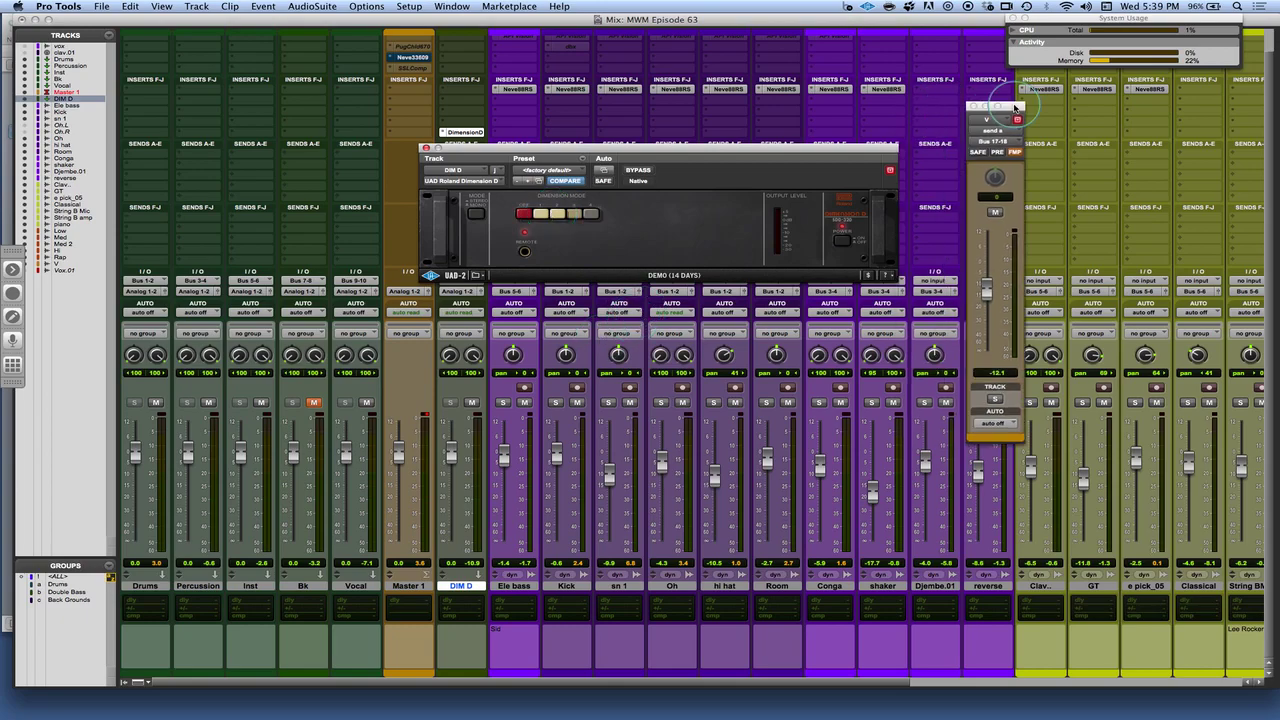